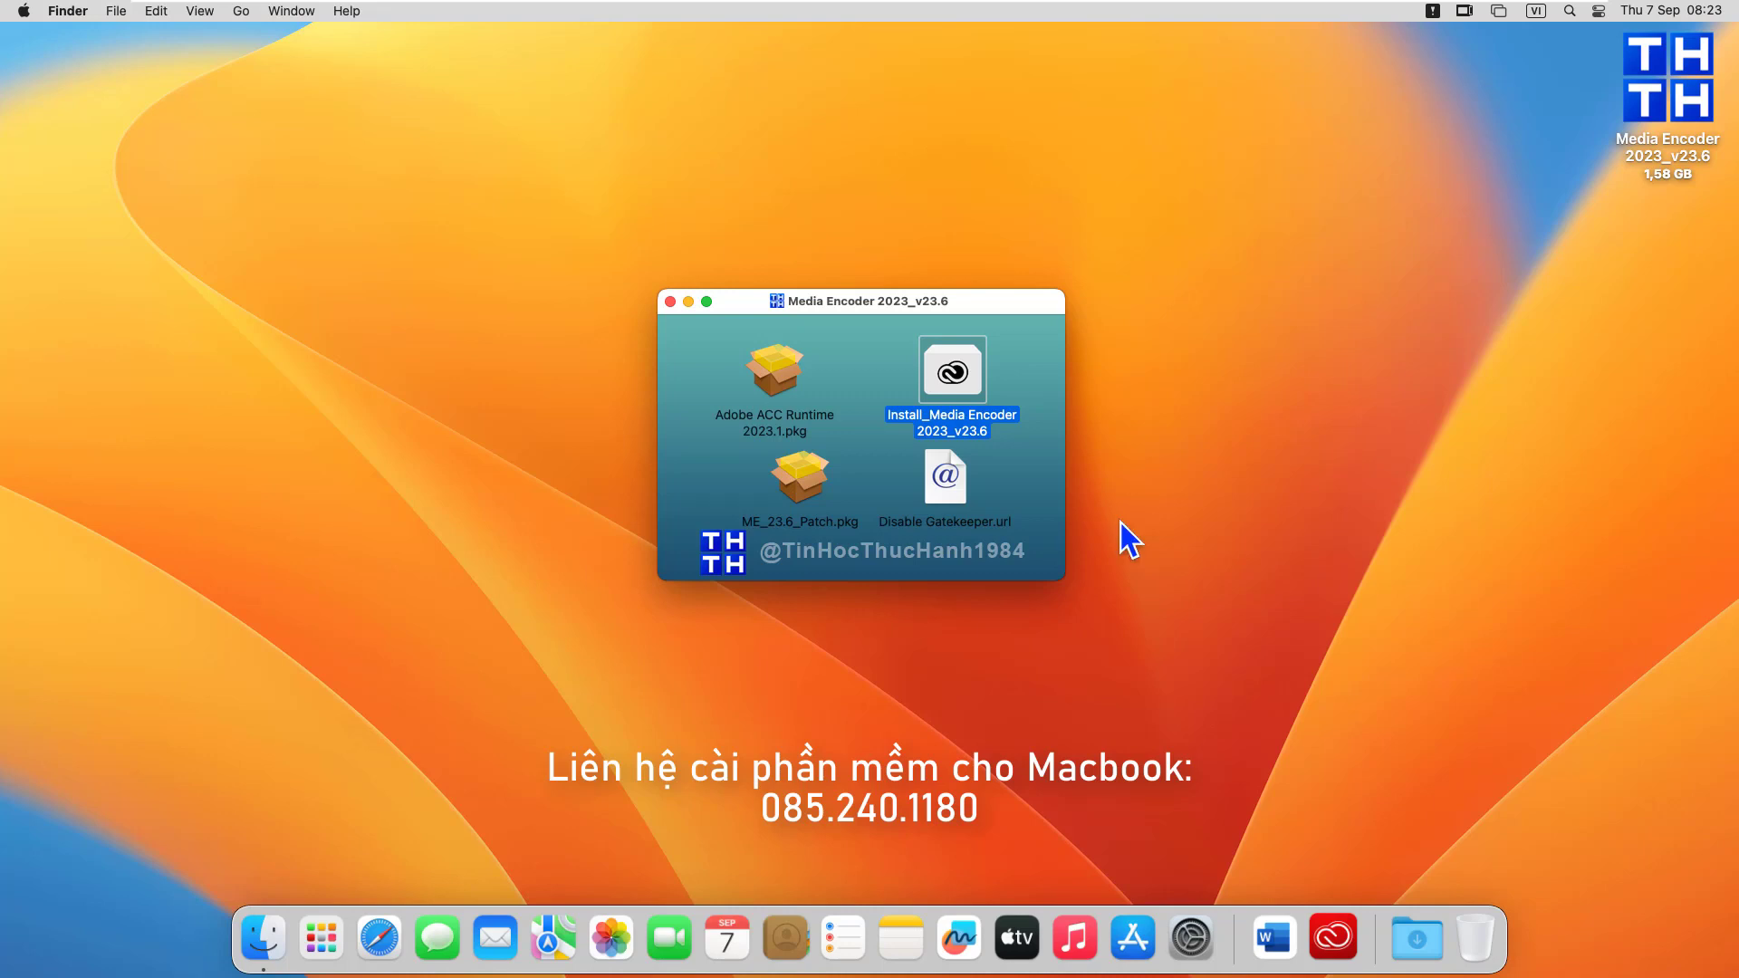
Run the Media Encoder 2023_v23.6 installer, allowing it past Gatekeeper and authorising with the admin password.
double_click(963, 373)
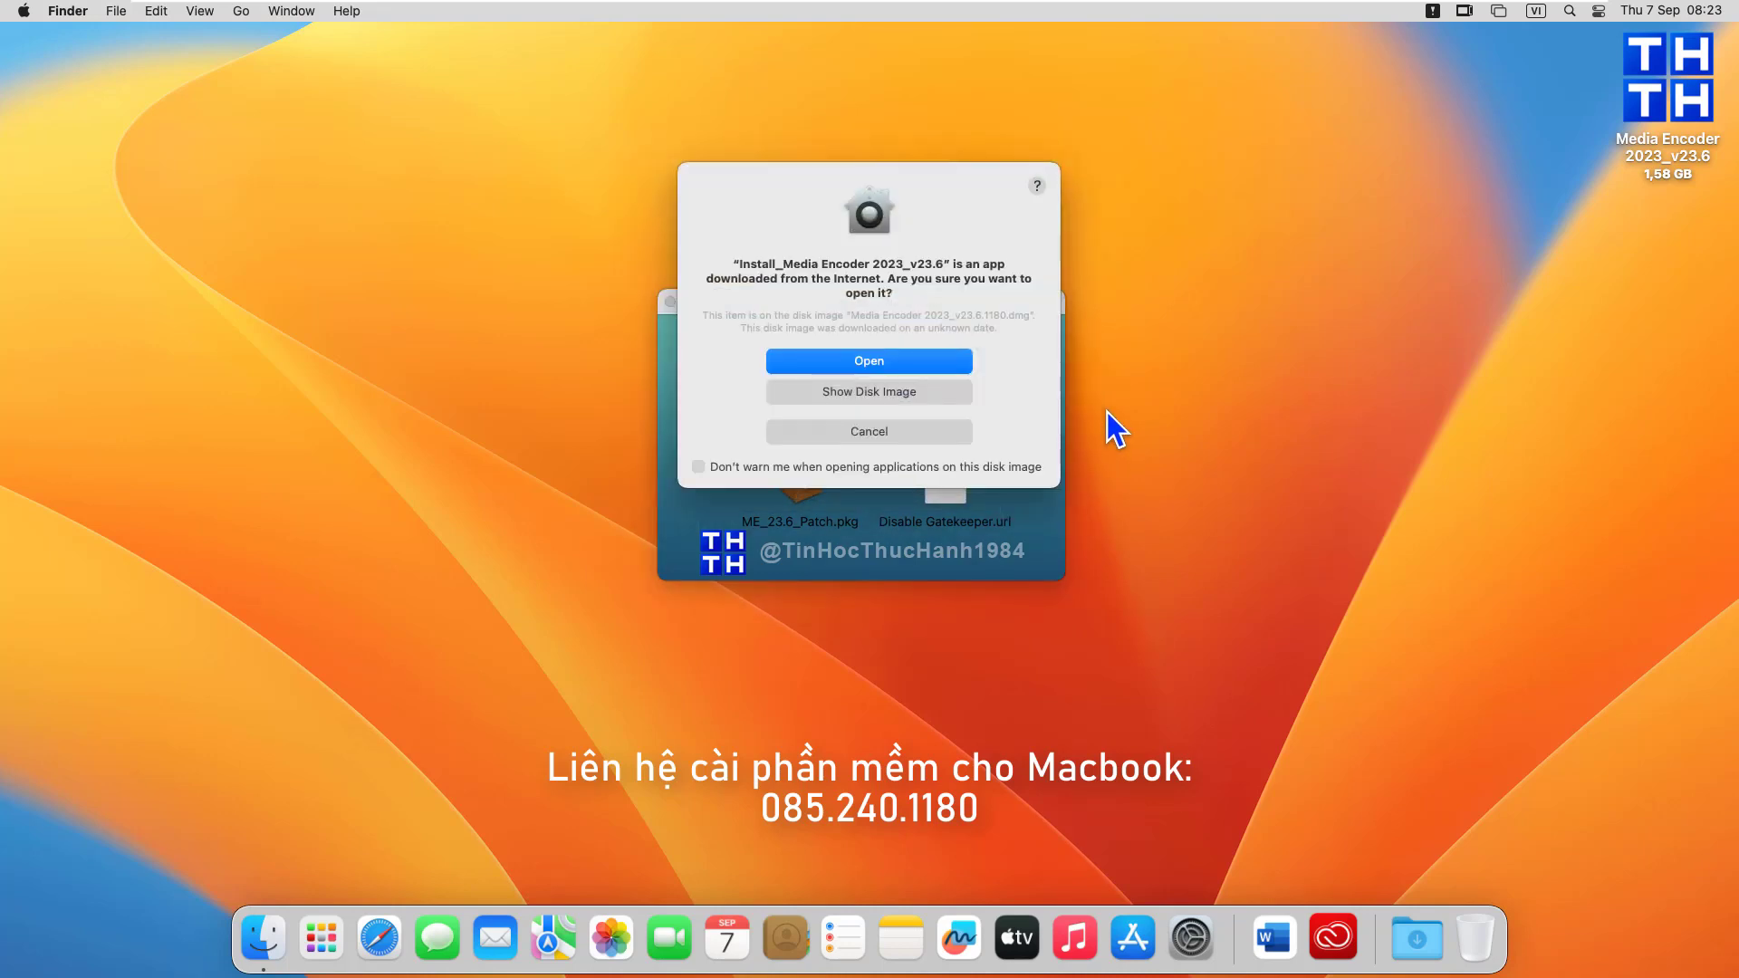
left_click(963, 364)
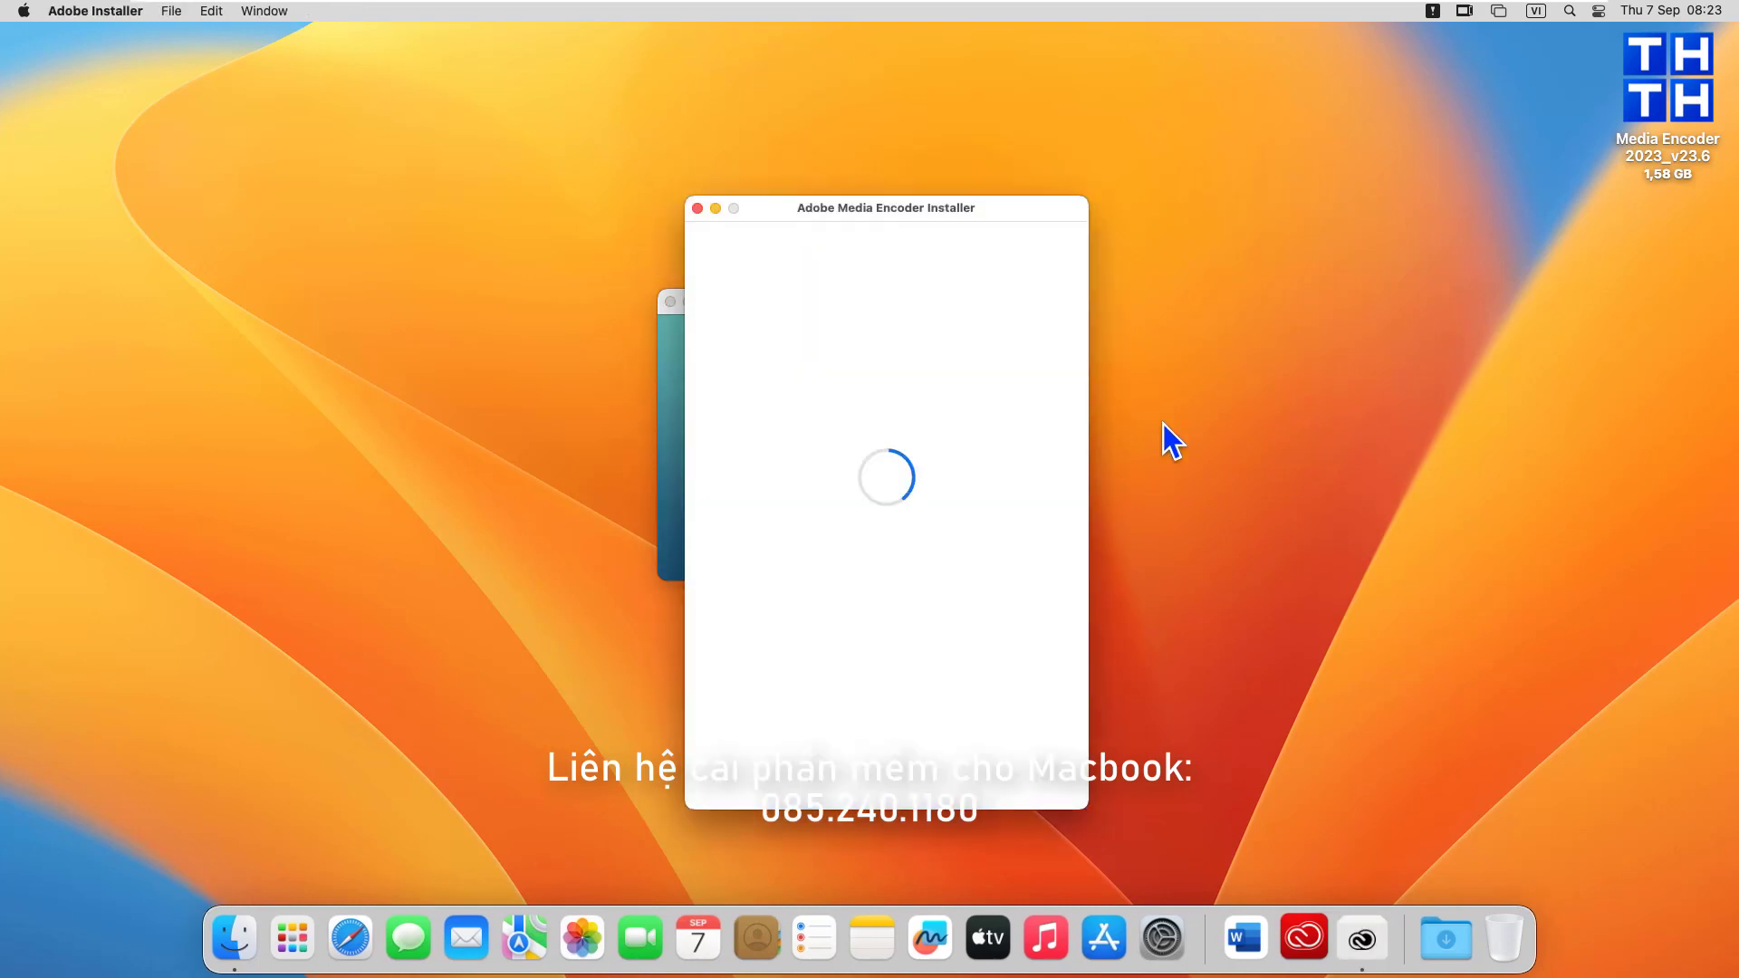
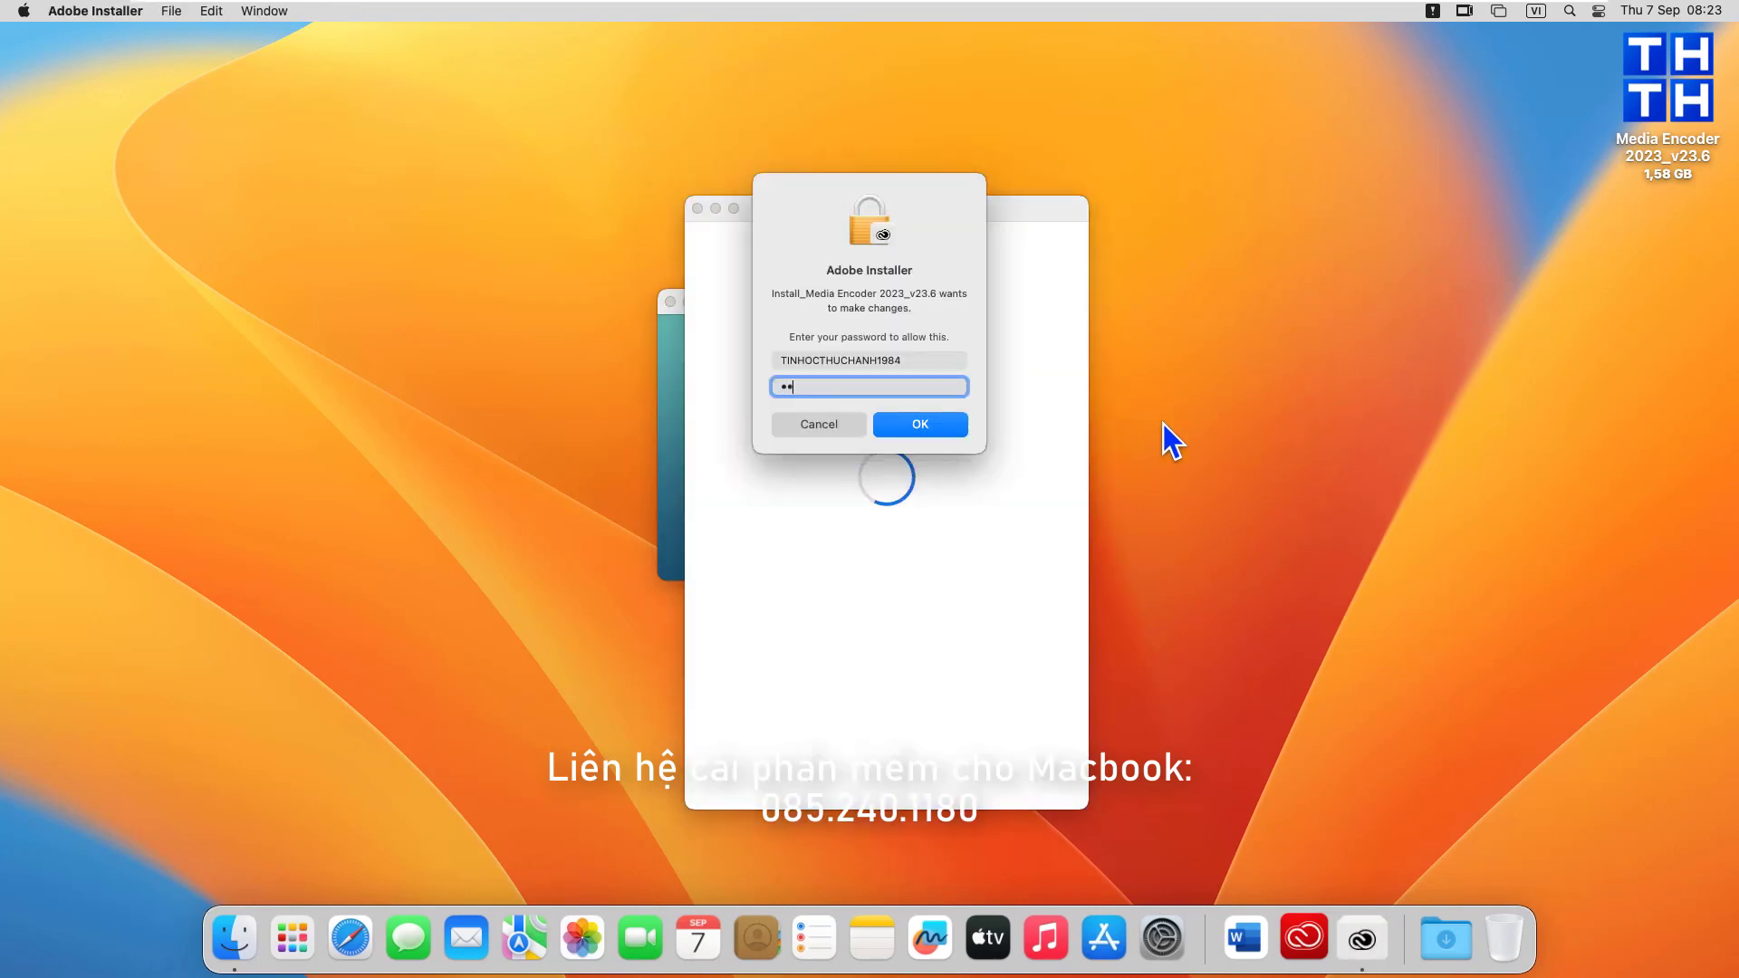
left_click(913, 429)
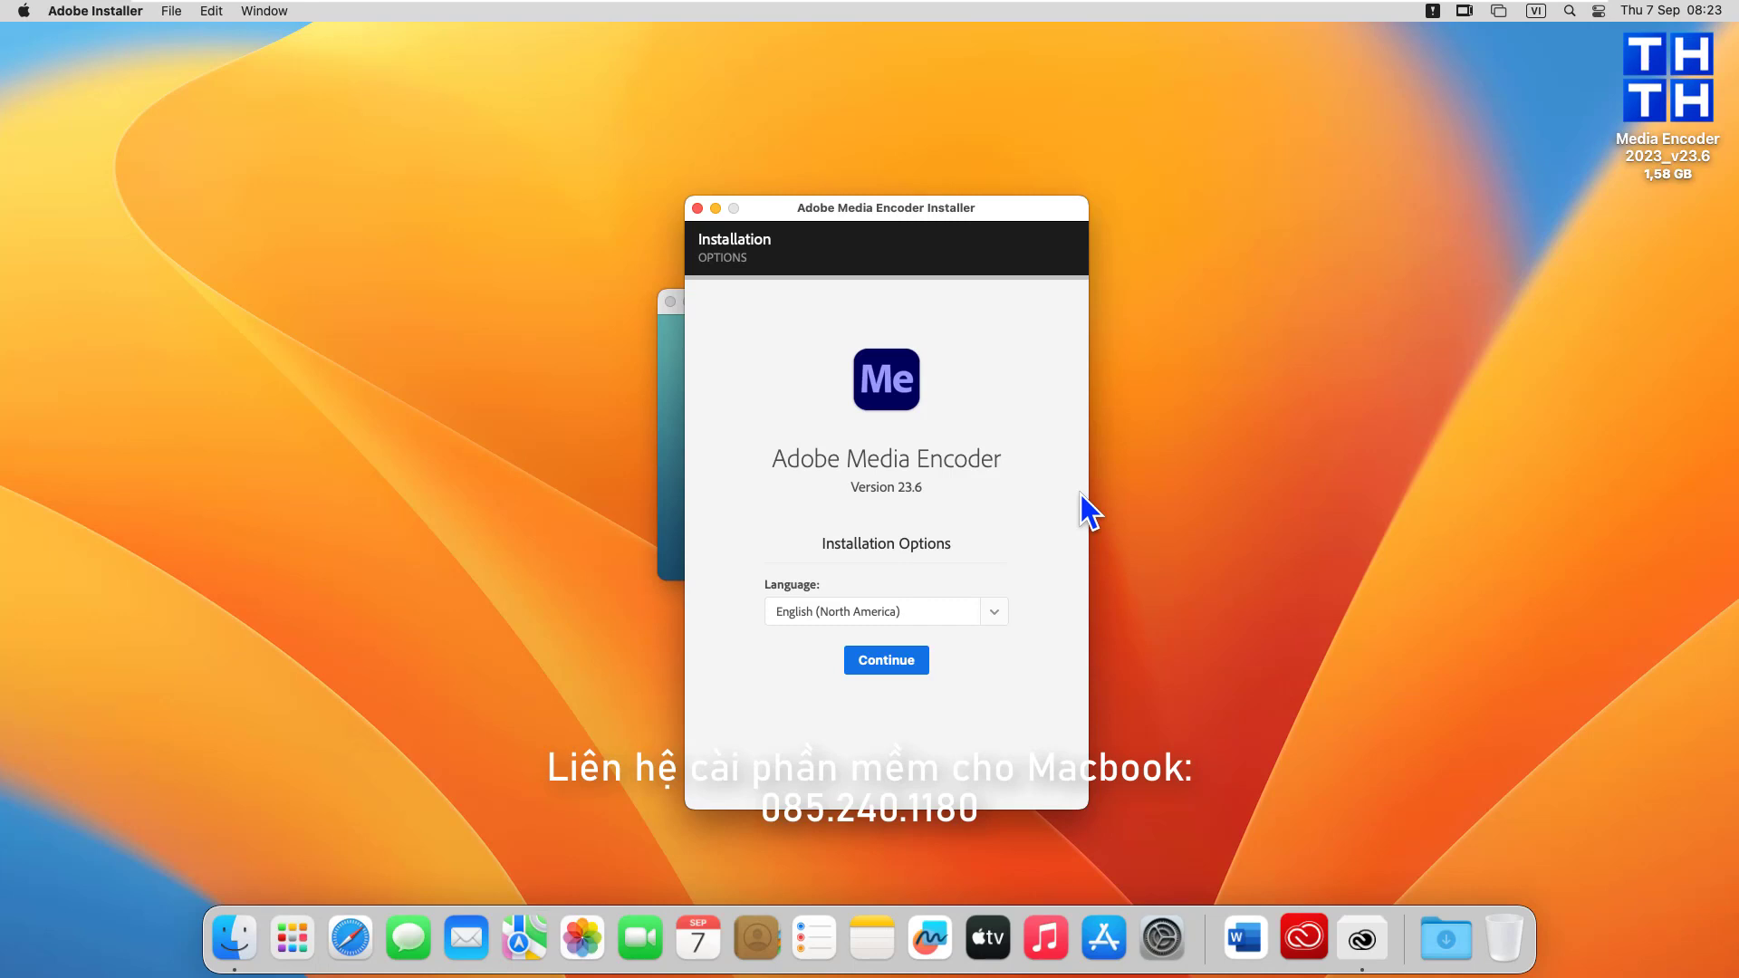
Install Media Encoder 23.6 in English (North America), then close the installer once complete.
left_click(910, 671)
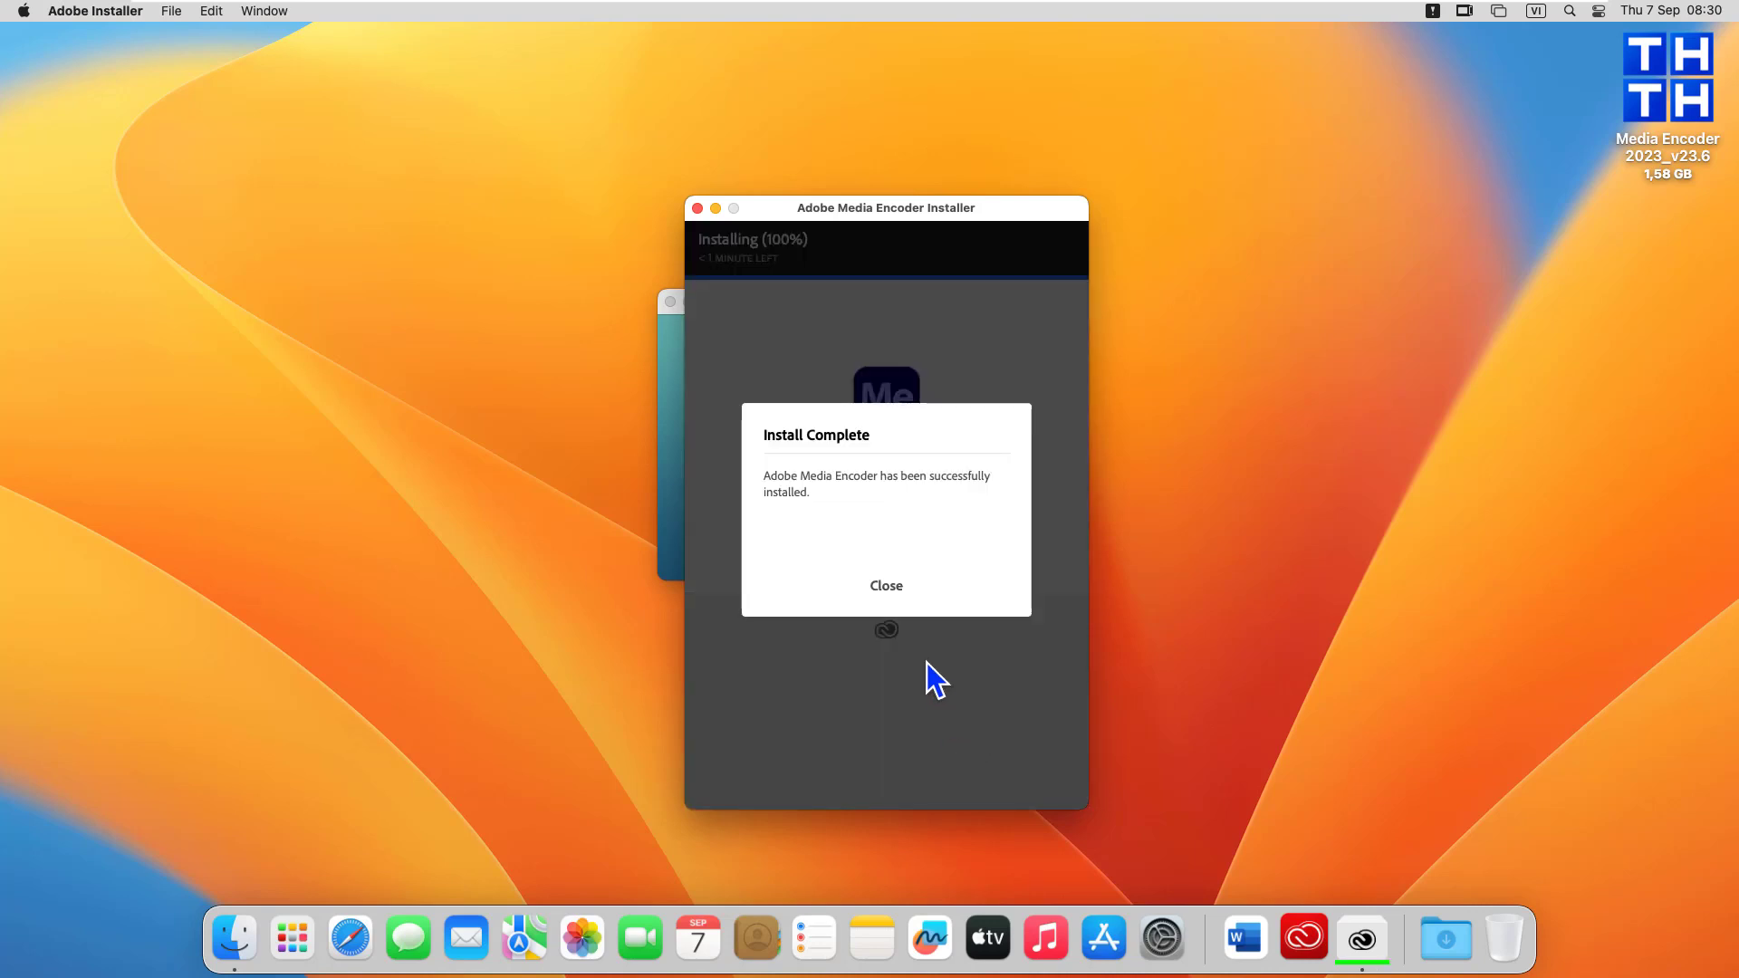
left_click(869, 591)
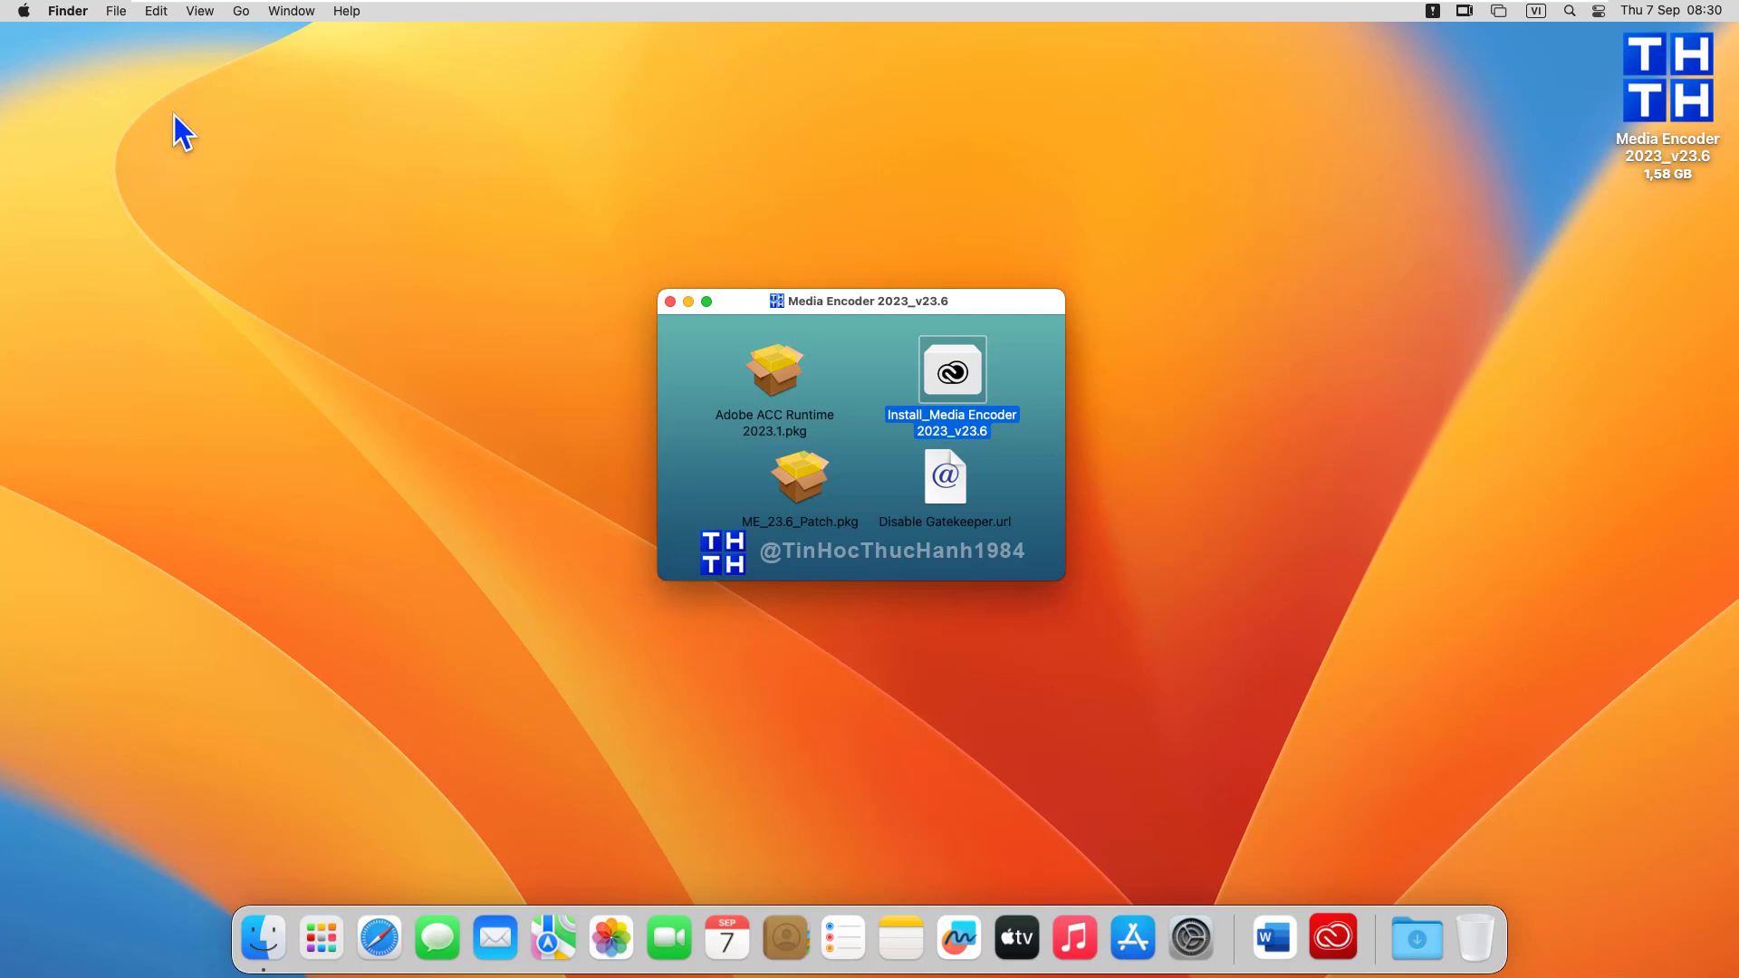
Drag Adobe Media Encoder 2023 from the Applications folder onto the desktop as an alias, then close Applications.
left_click(241, 12)
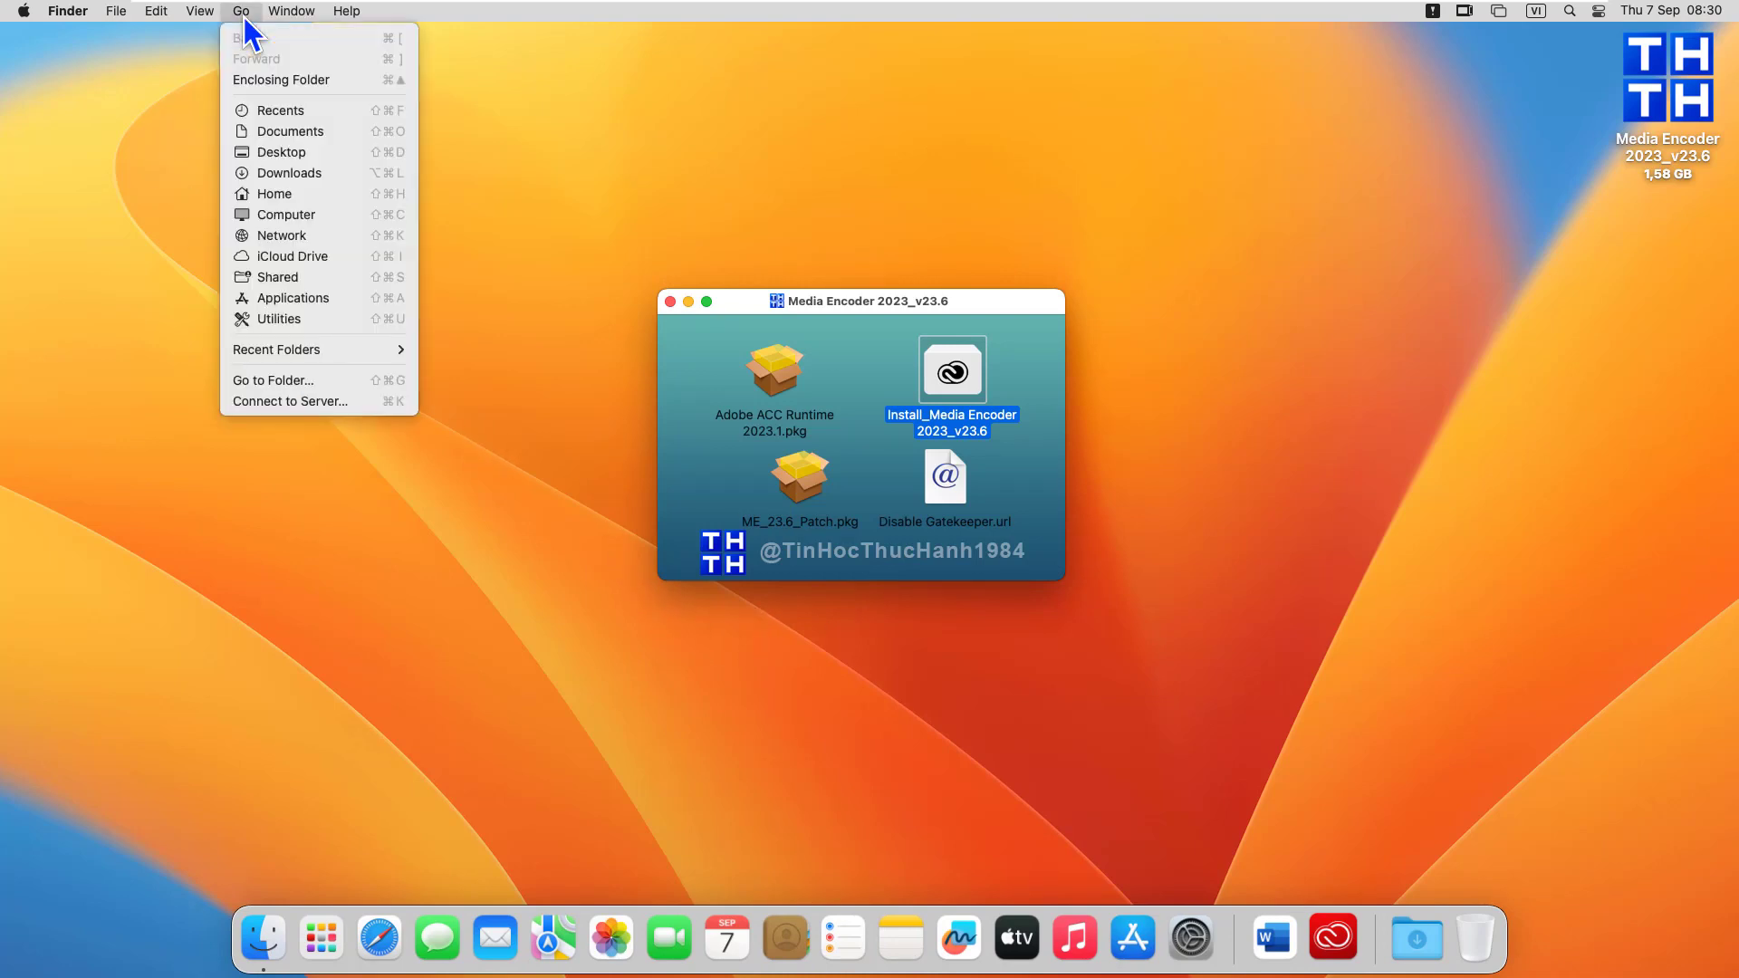
left_click(290, 297)
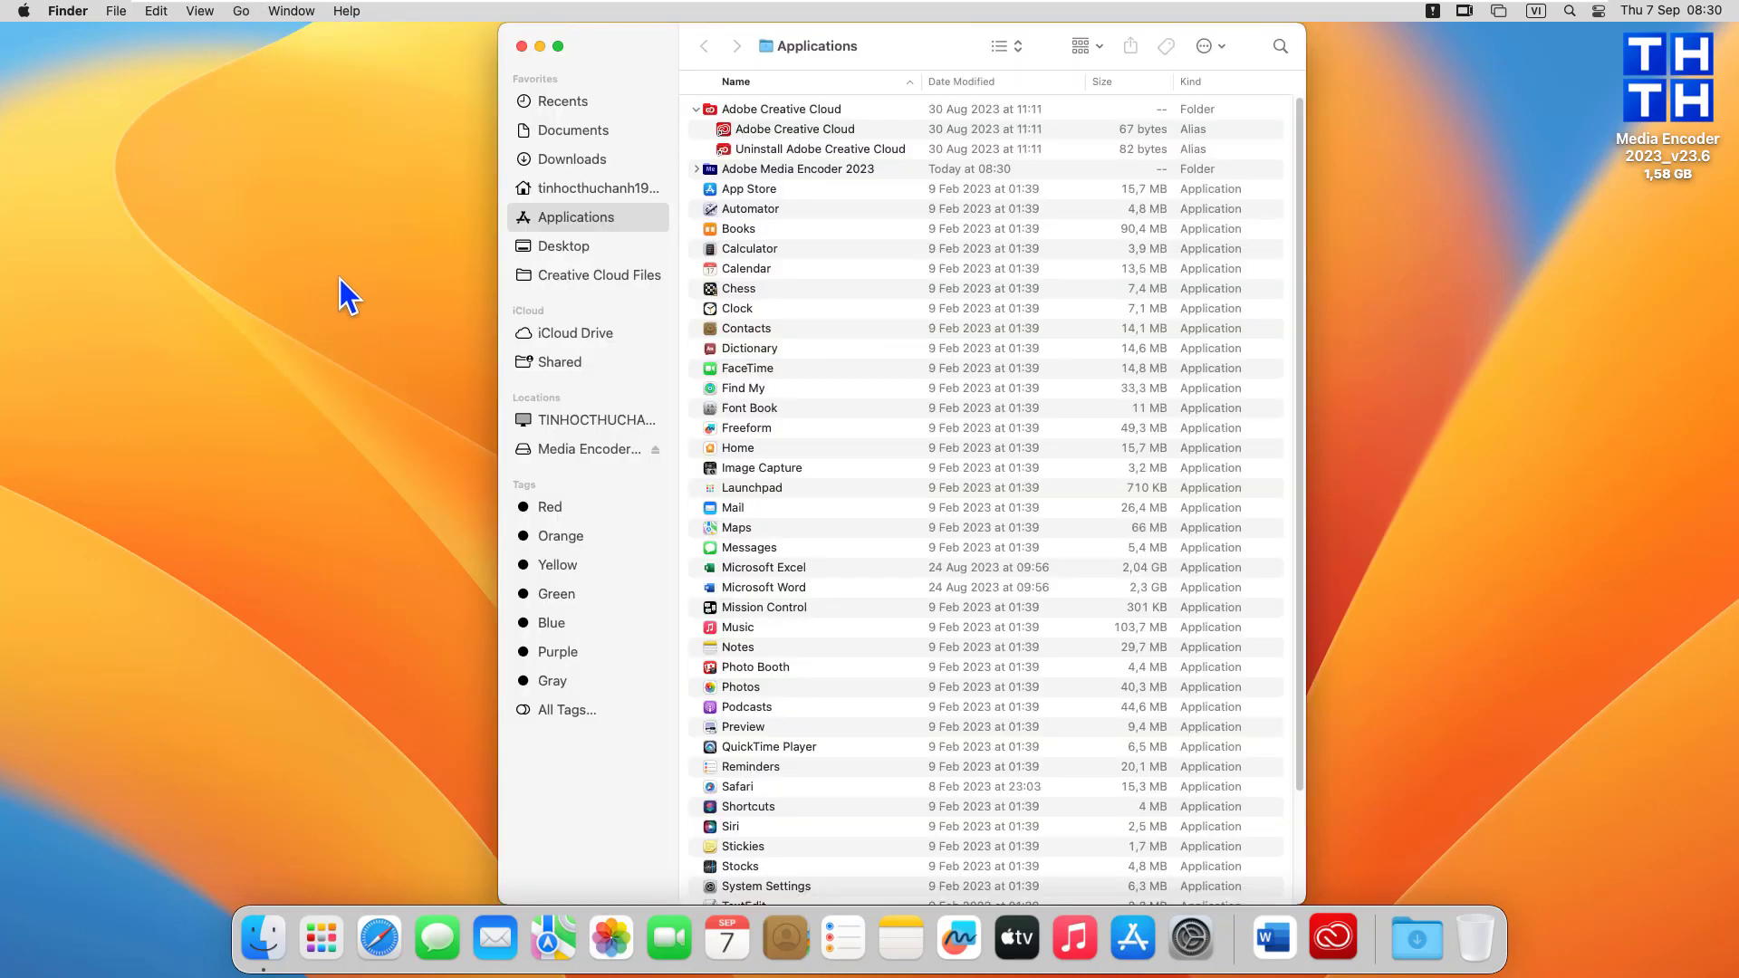
left_click(699, 170)
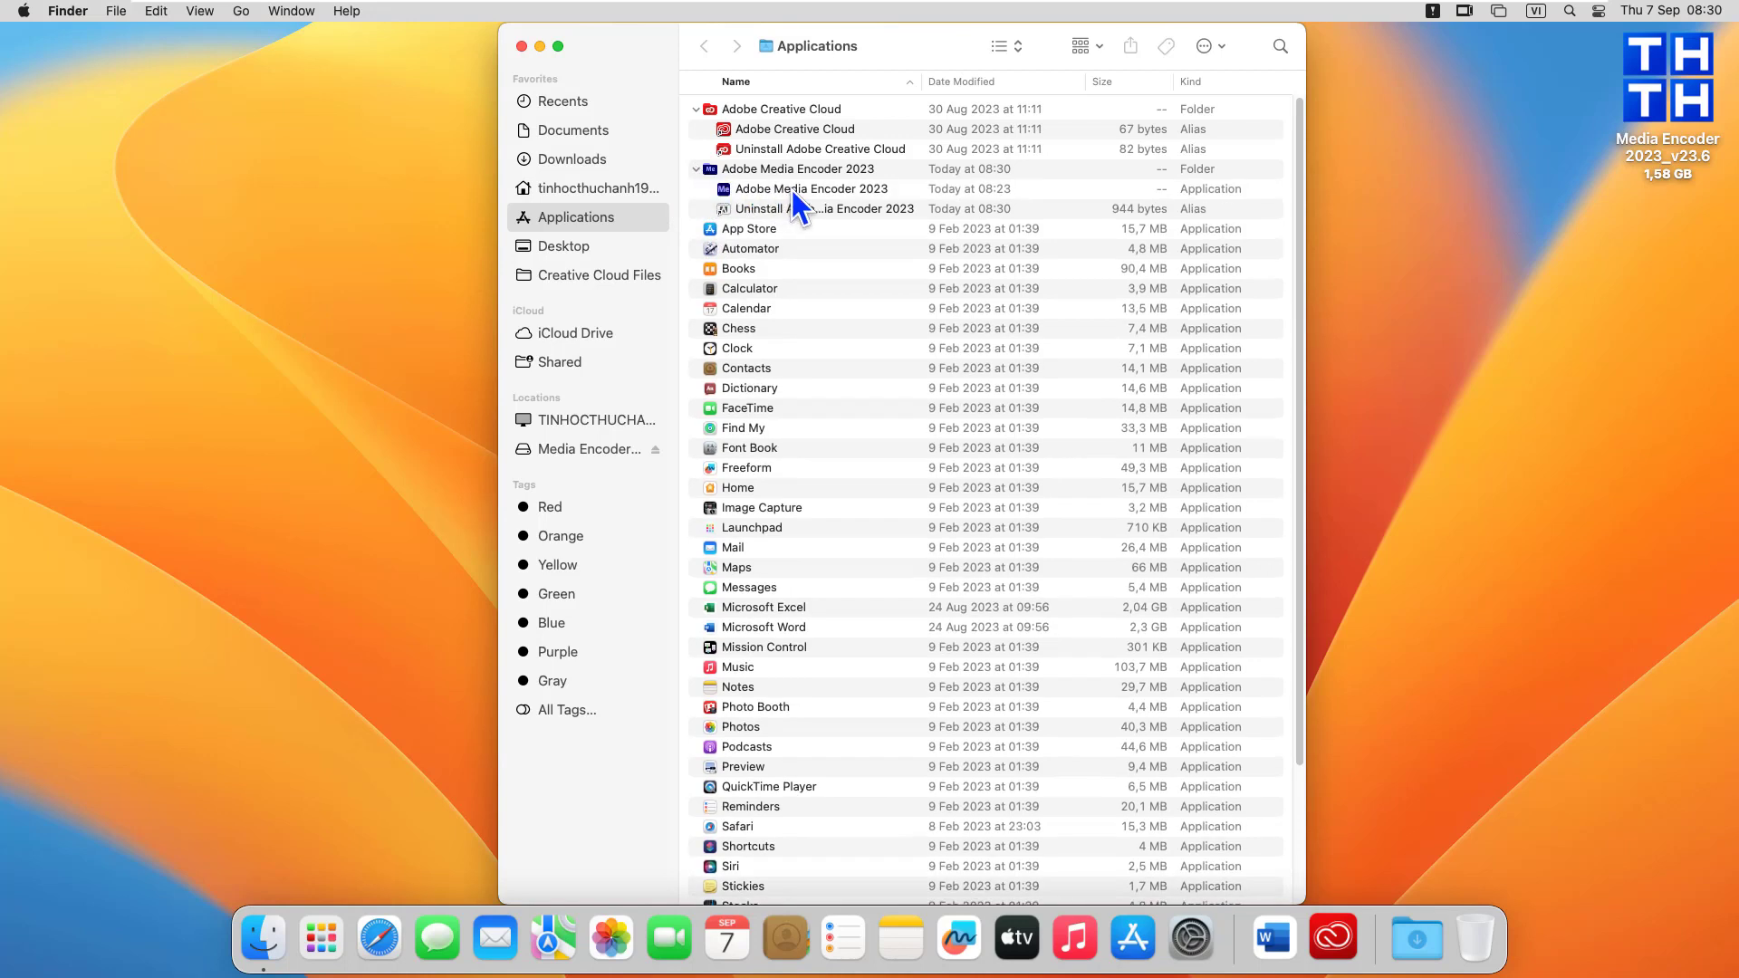
left_click(795, 188)
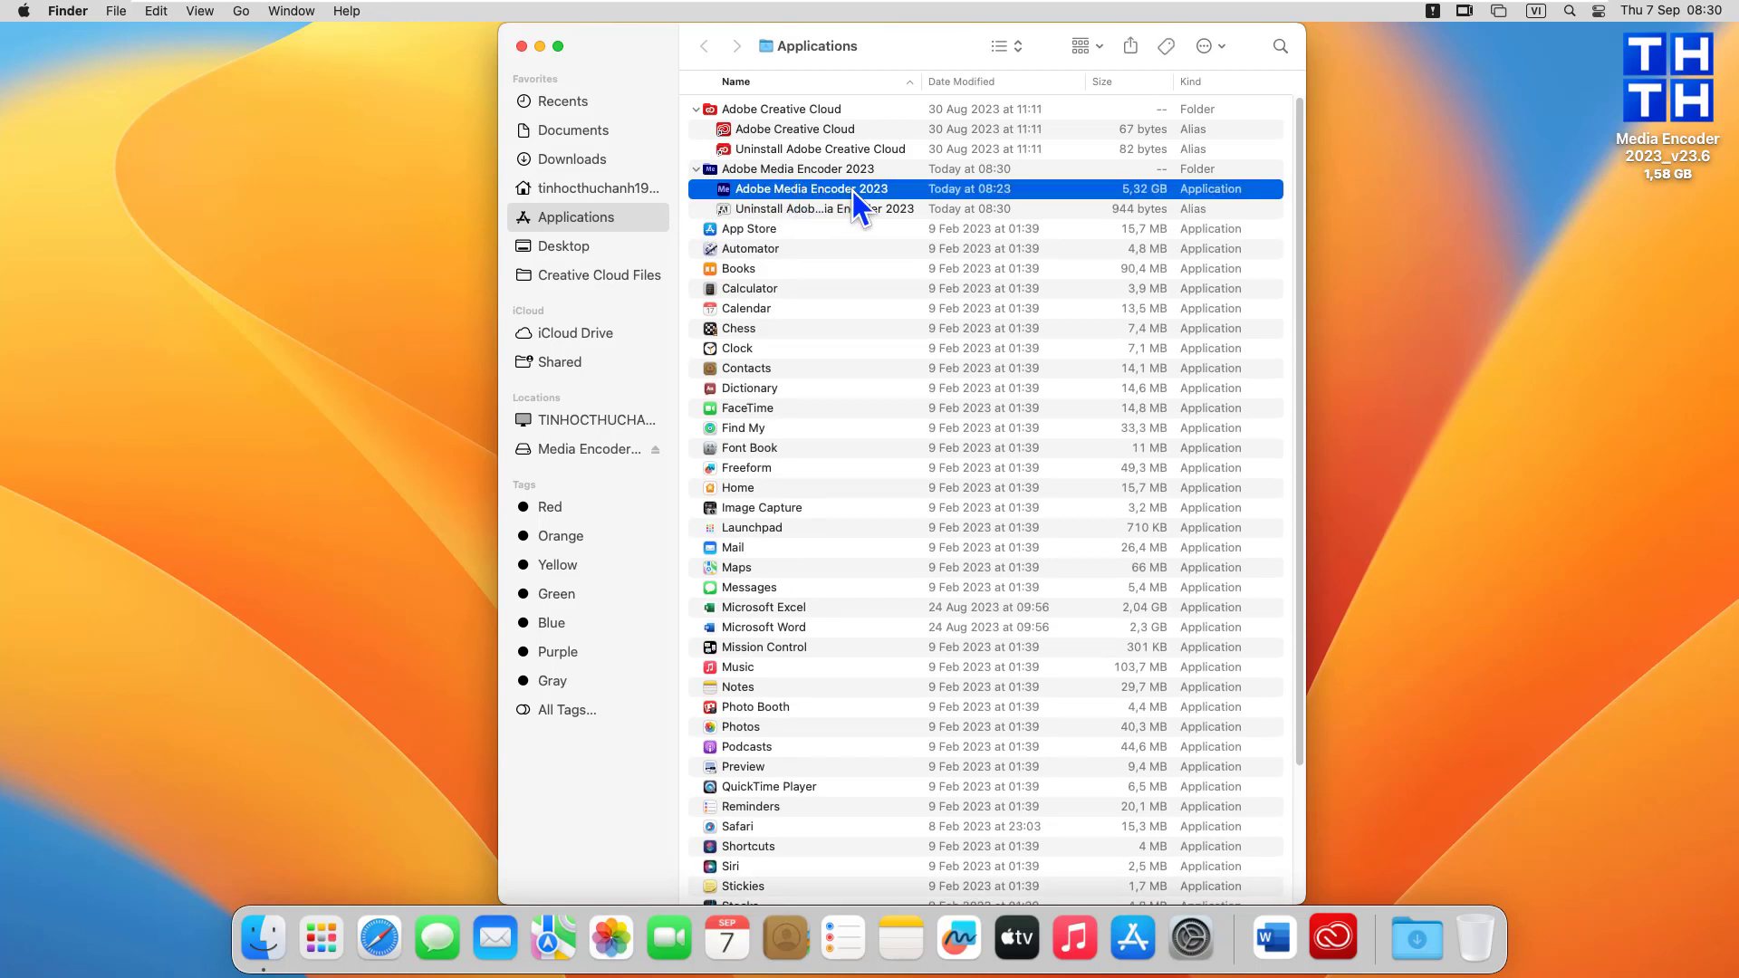
left_click_drag(852, 192, 317, 208)
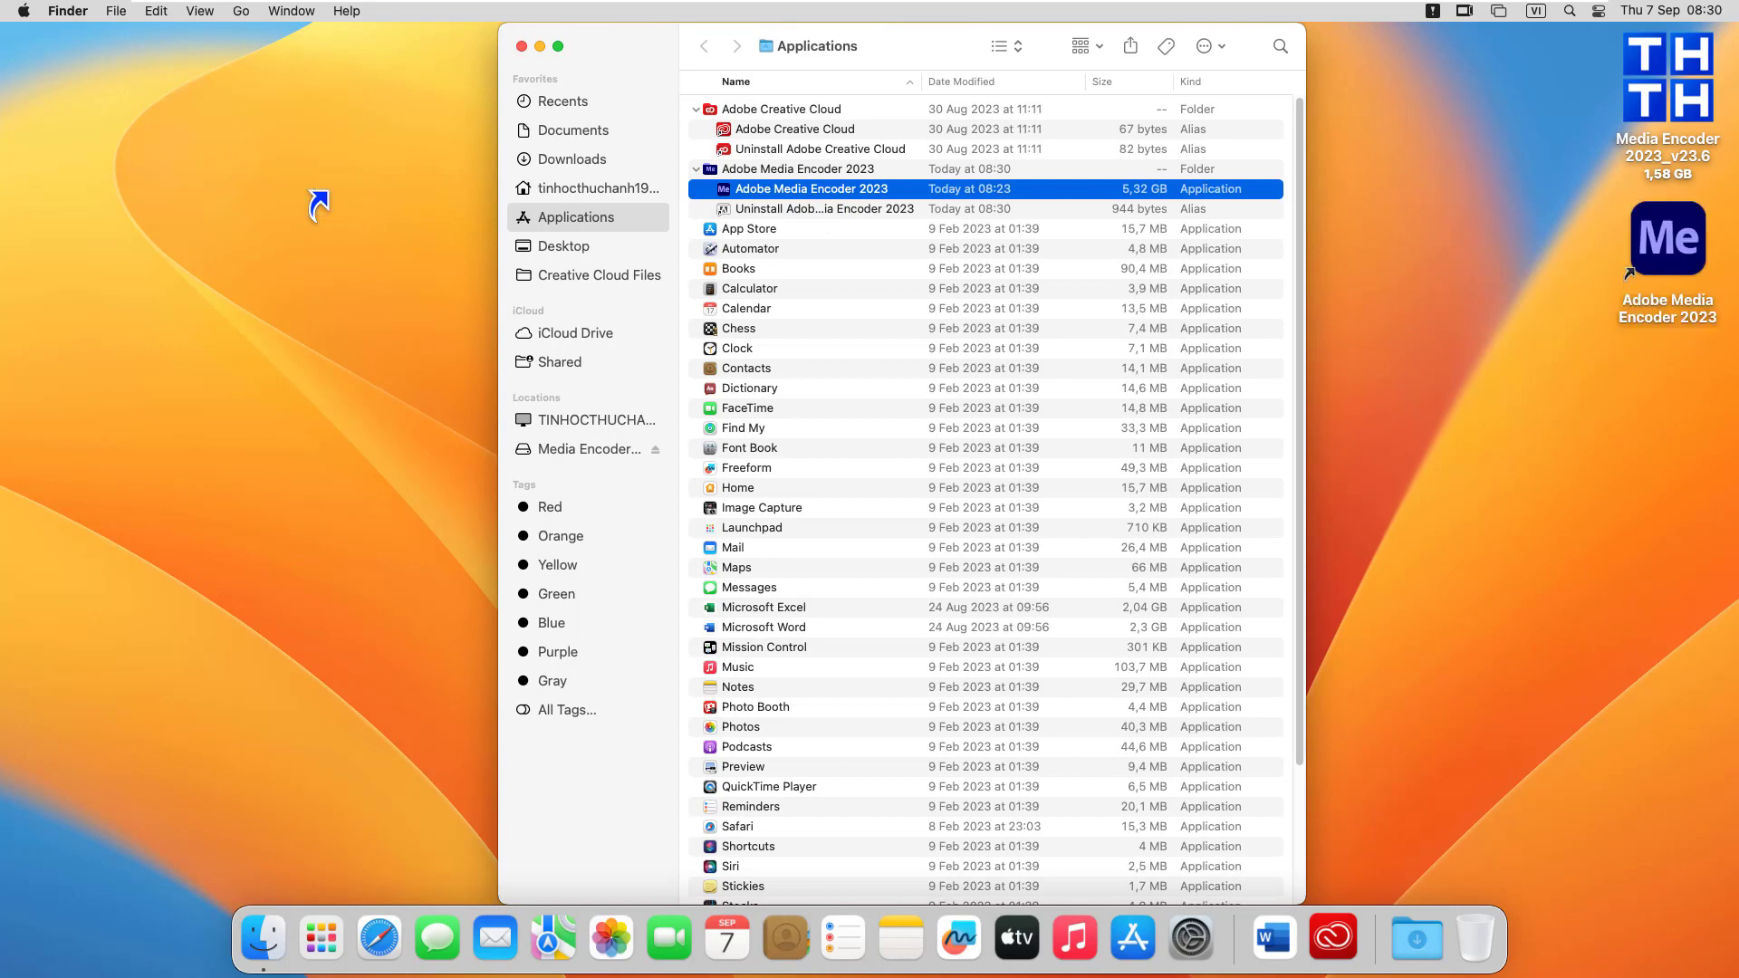
left_click(522, 46)
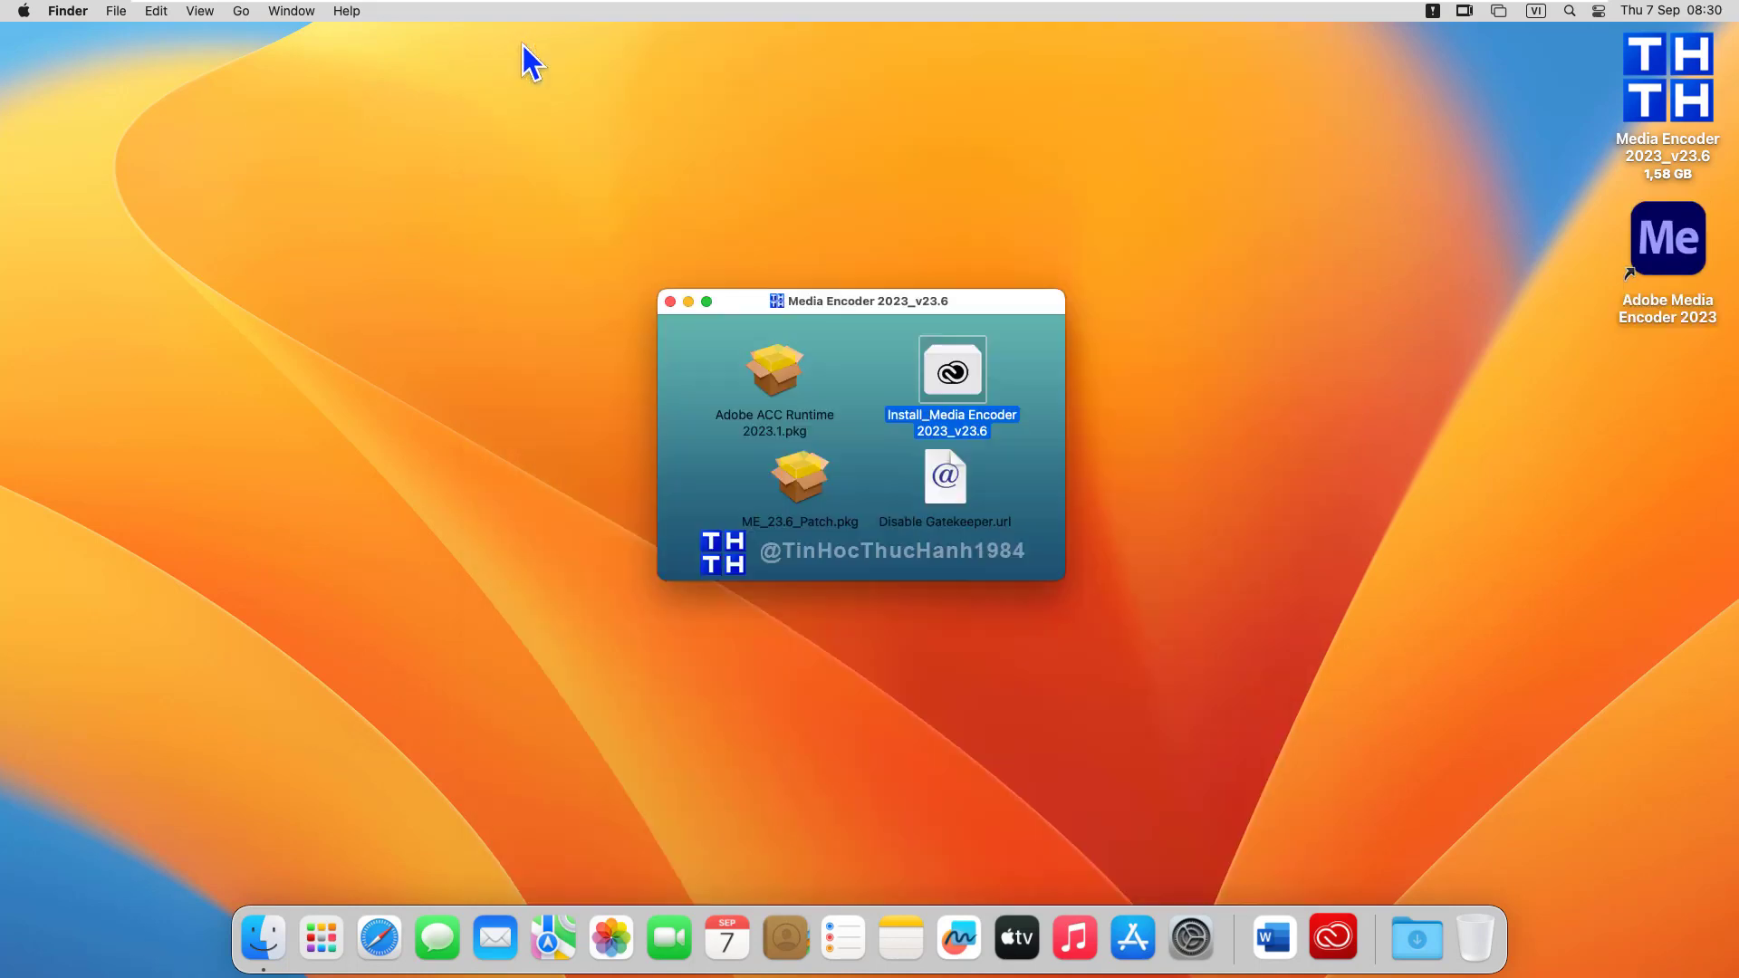
Launch Media Encoder from the desktop alias, granting access to Documents and network volumes.
double_click(1661, 248)
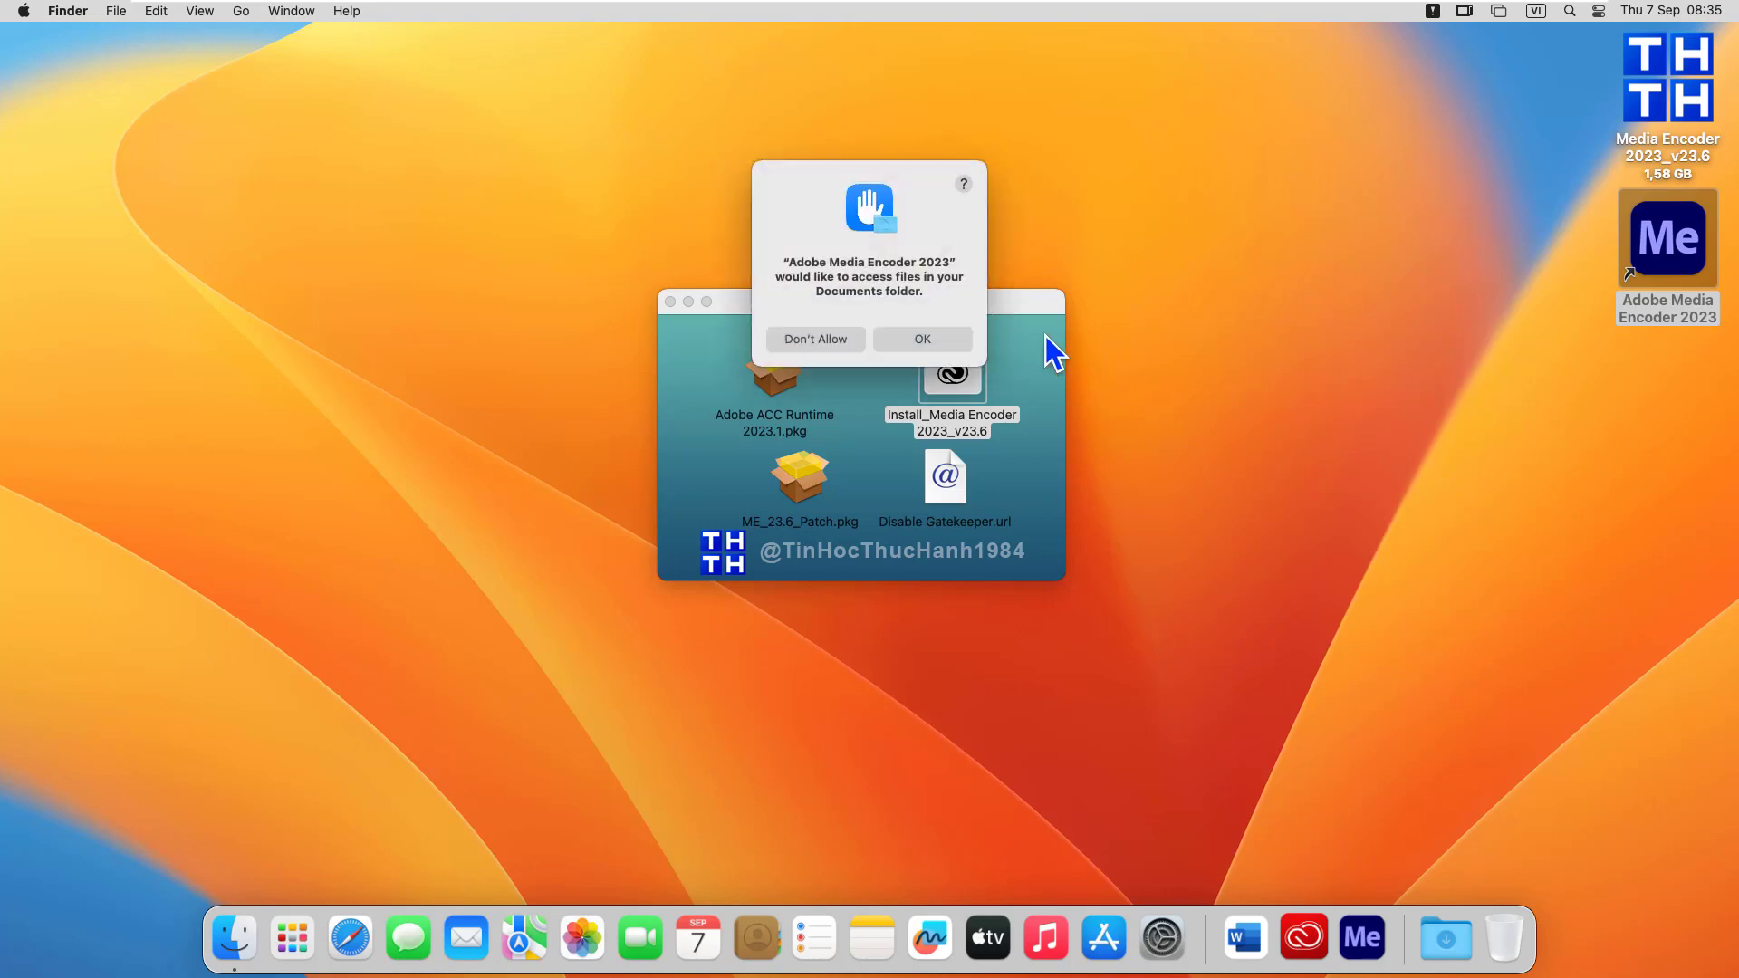
left_click(940, 339)
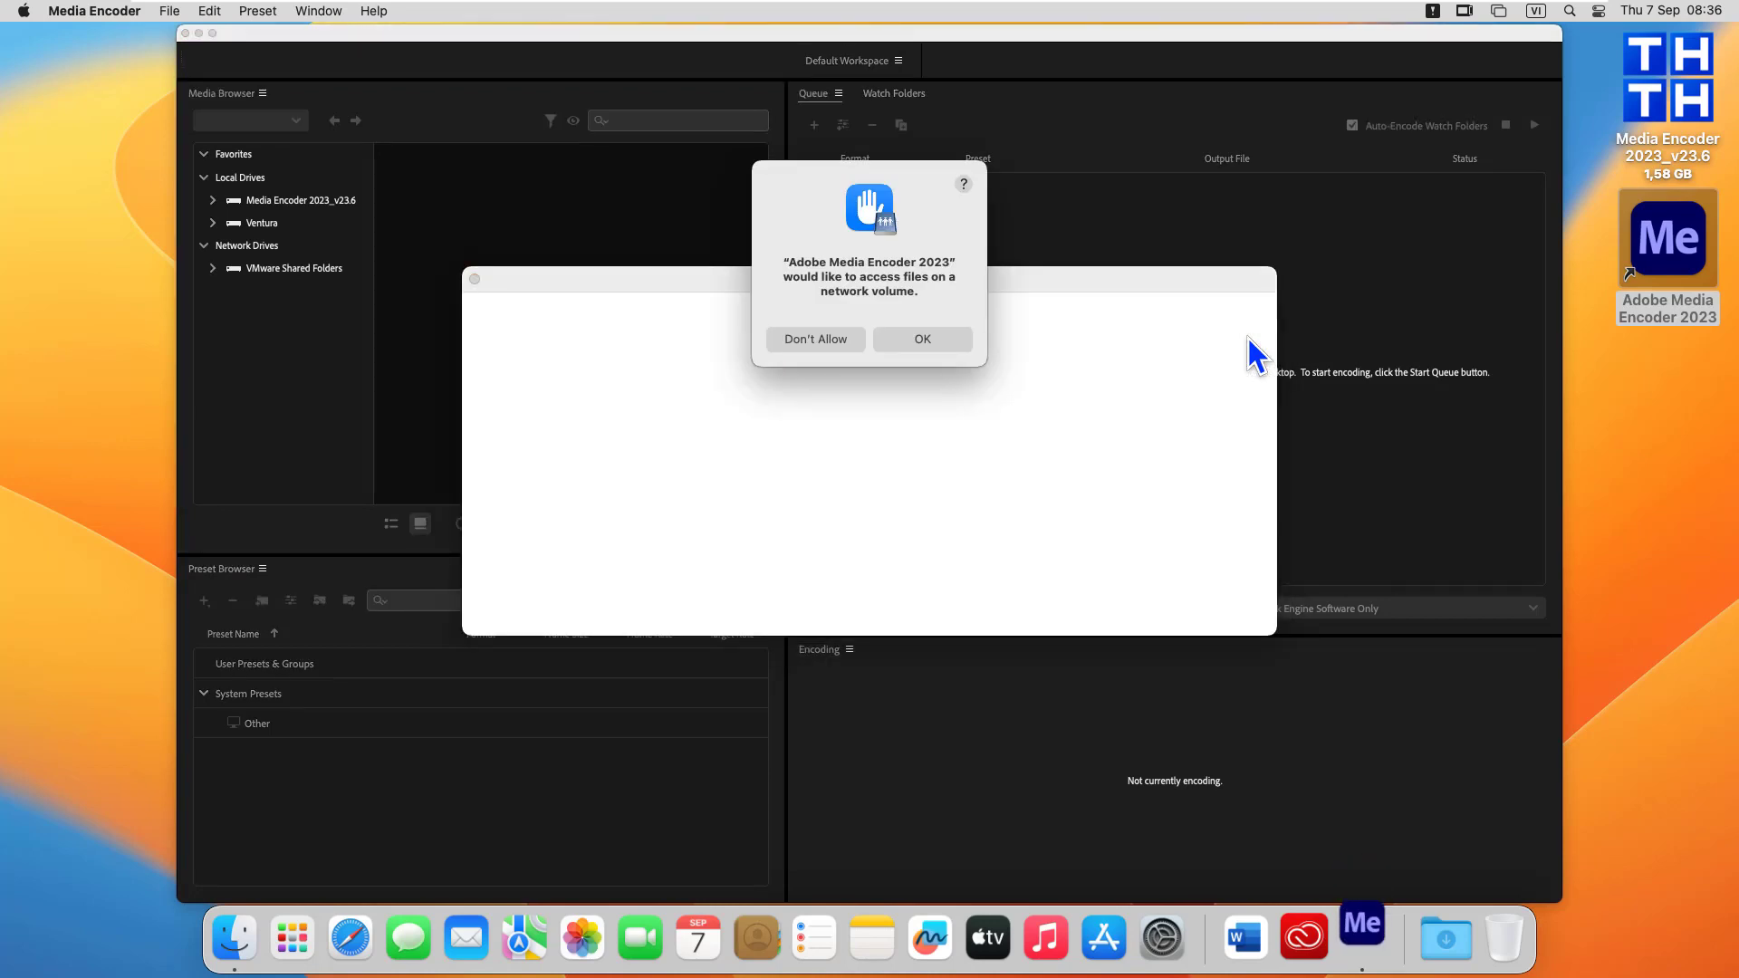
left_click(931, 341)
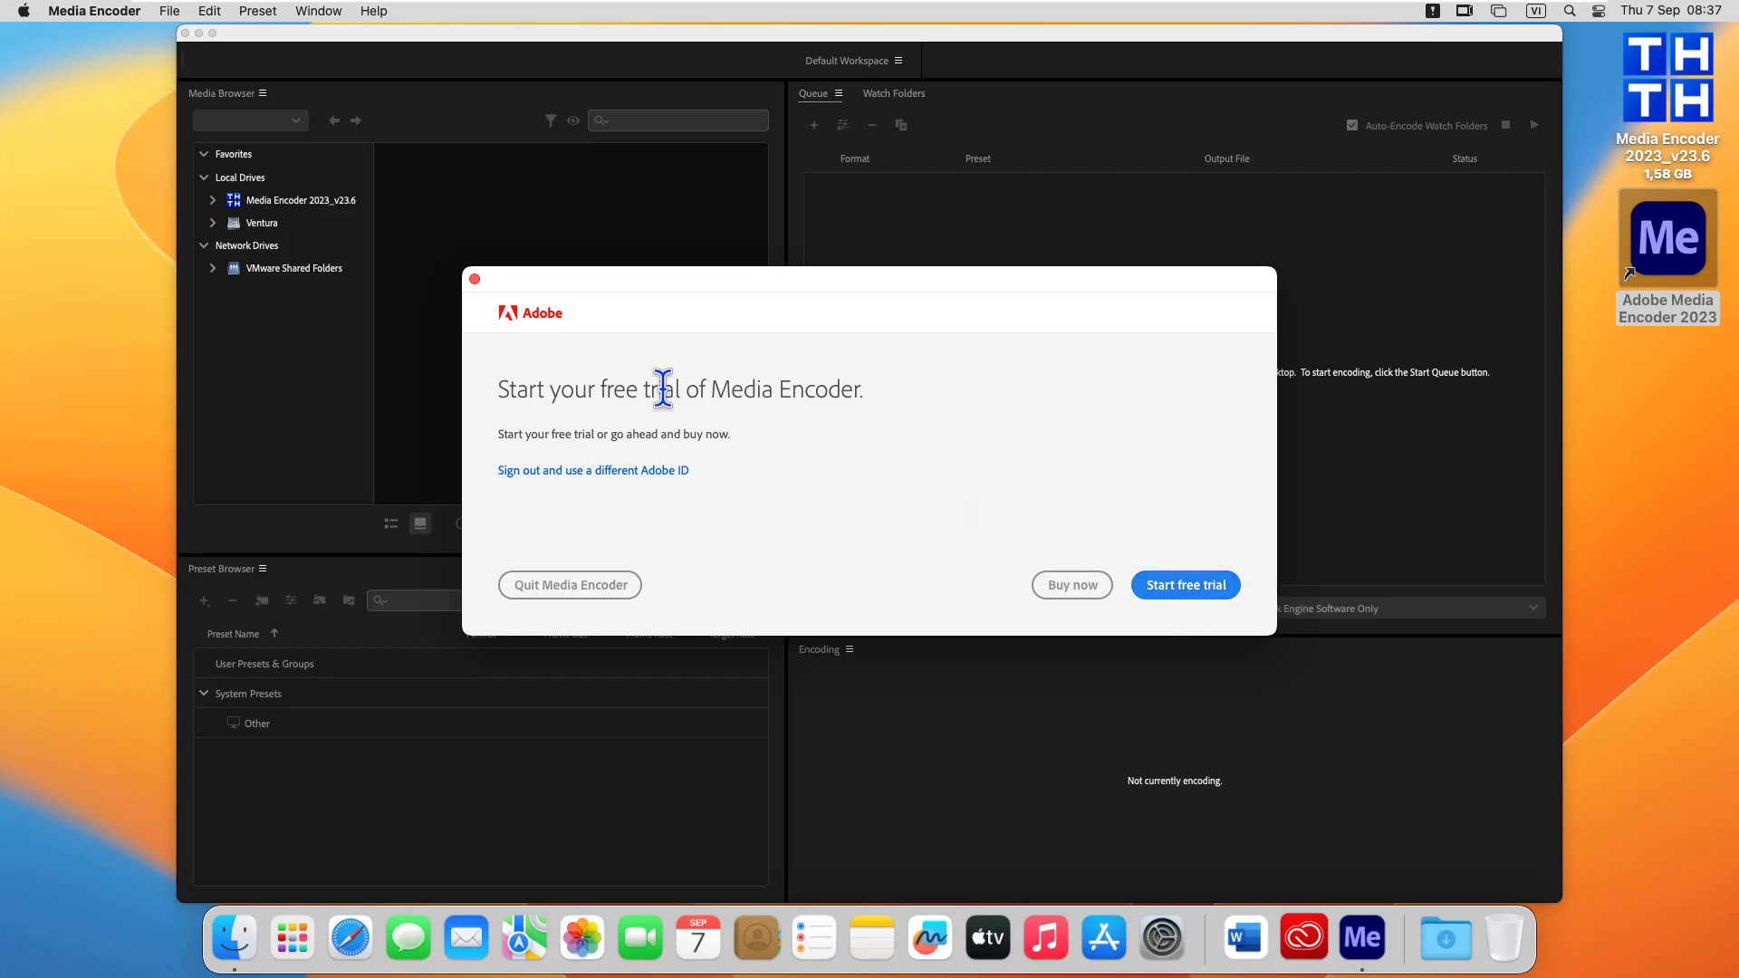
Quit Media Encoder at the trial prompt, close the disk image window, and relaunch from the desktop alias.
left_click(474, 281)
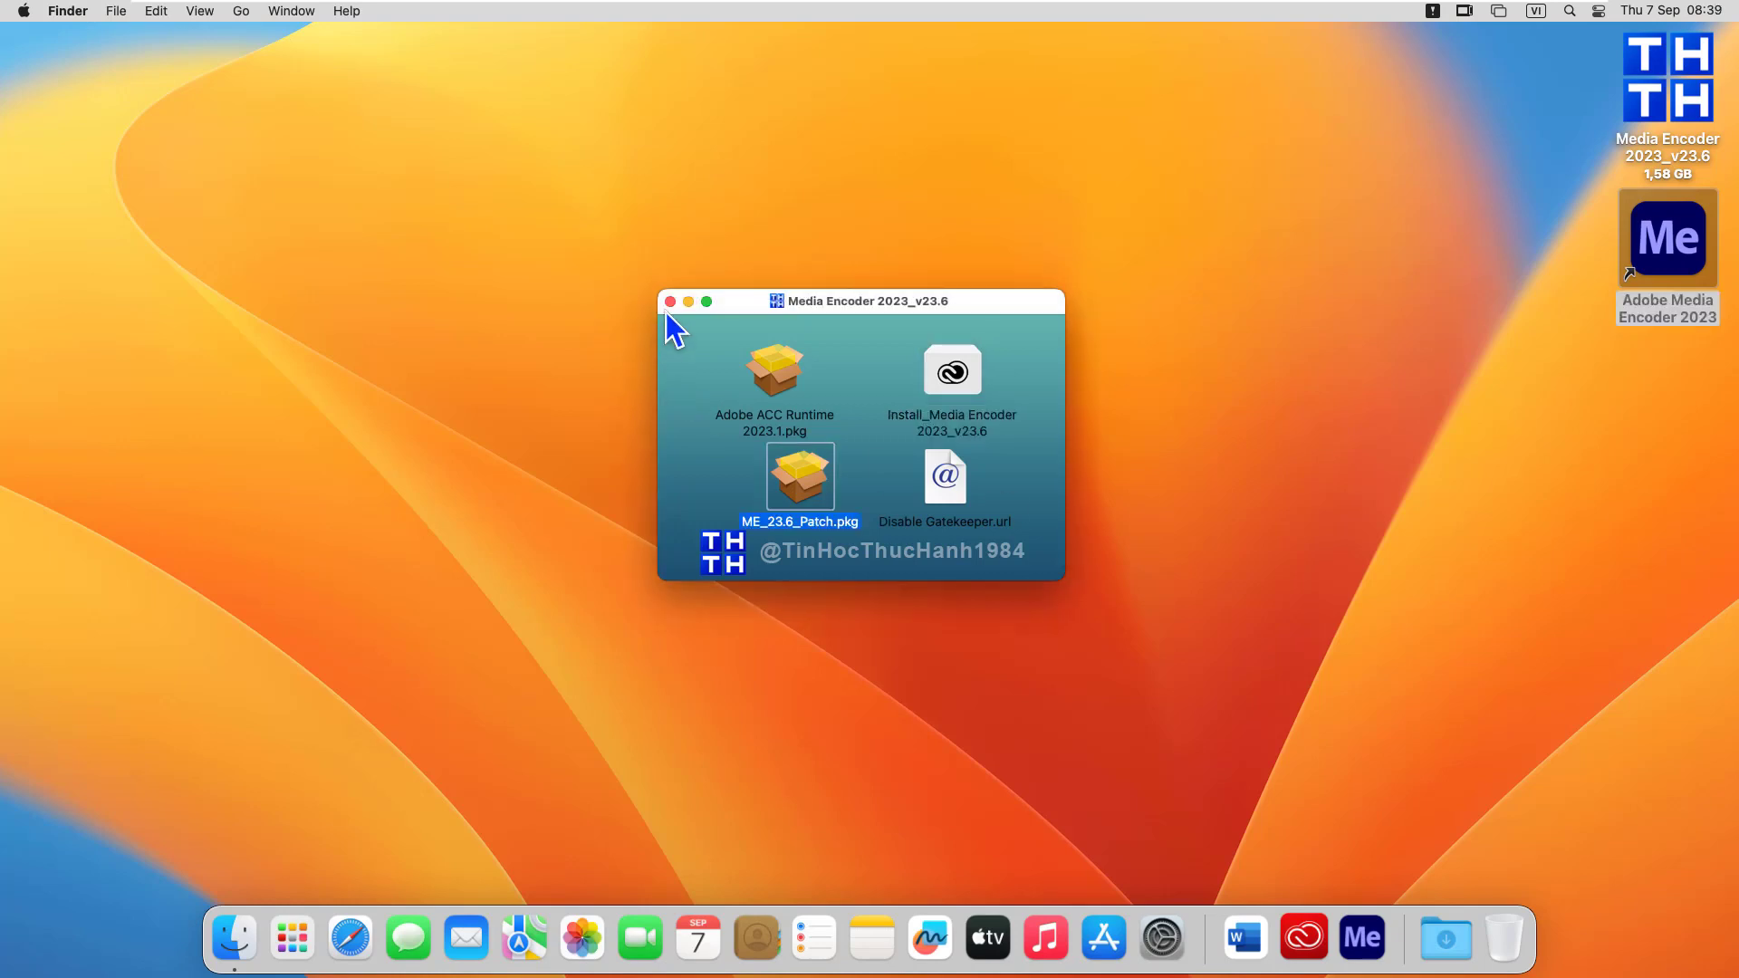
left_click(669, 303)
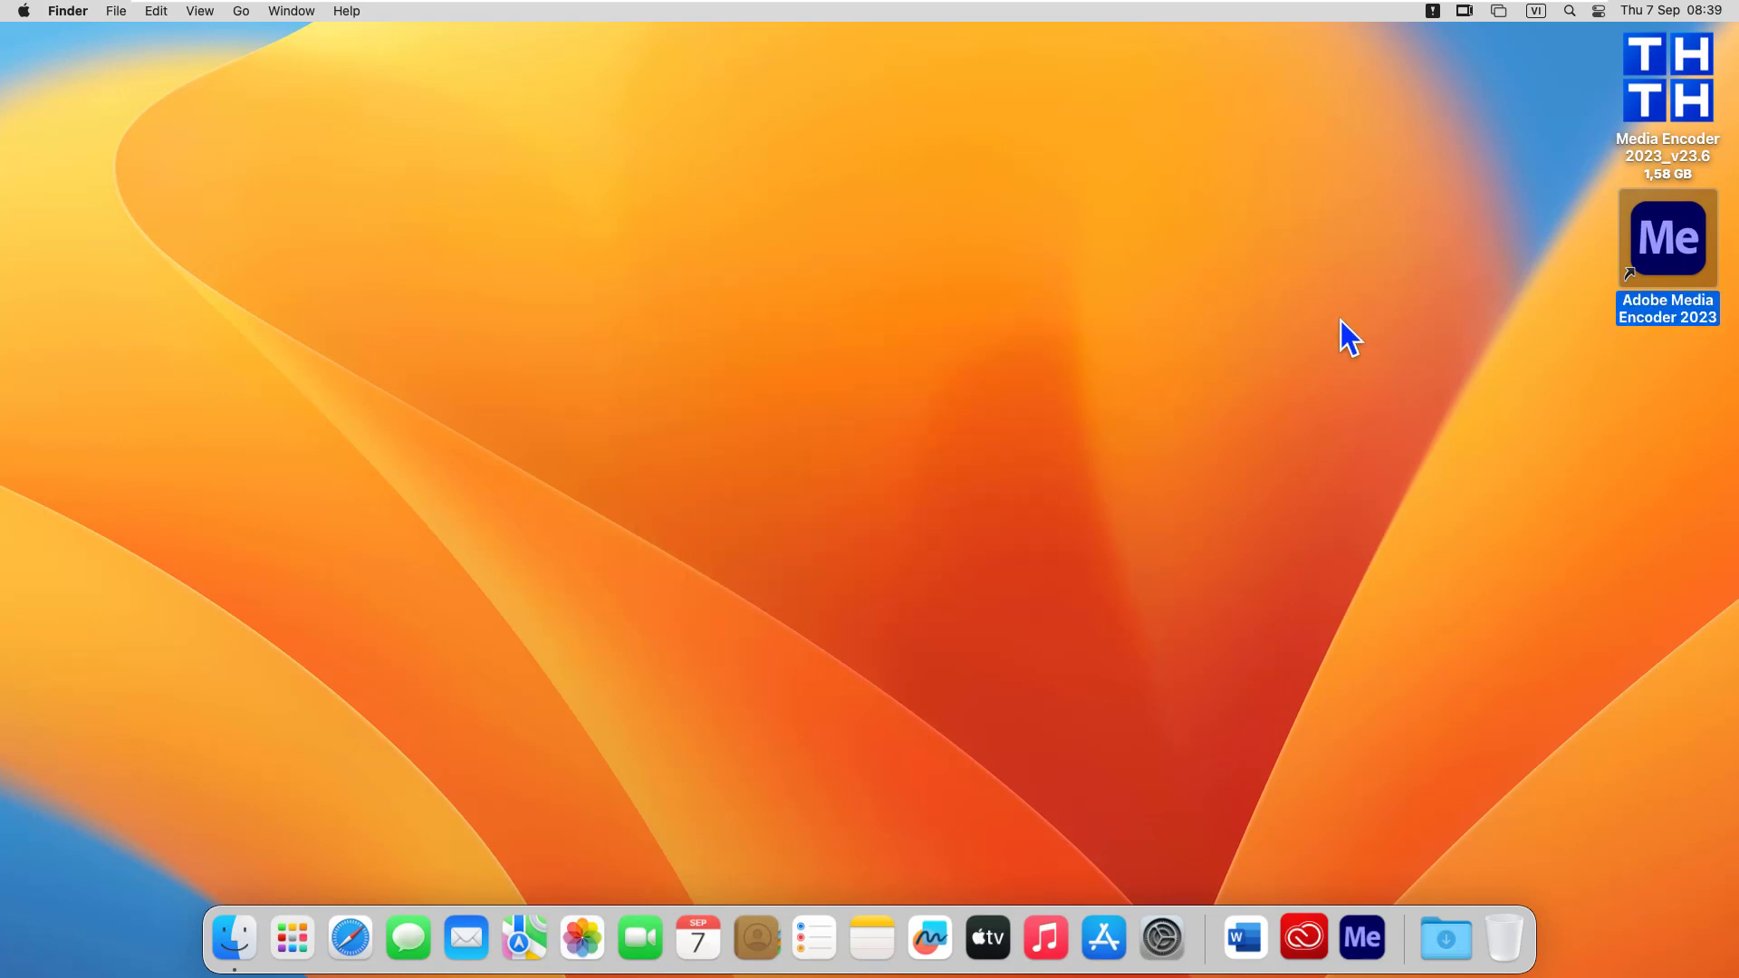
double_click(1659, 240)
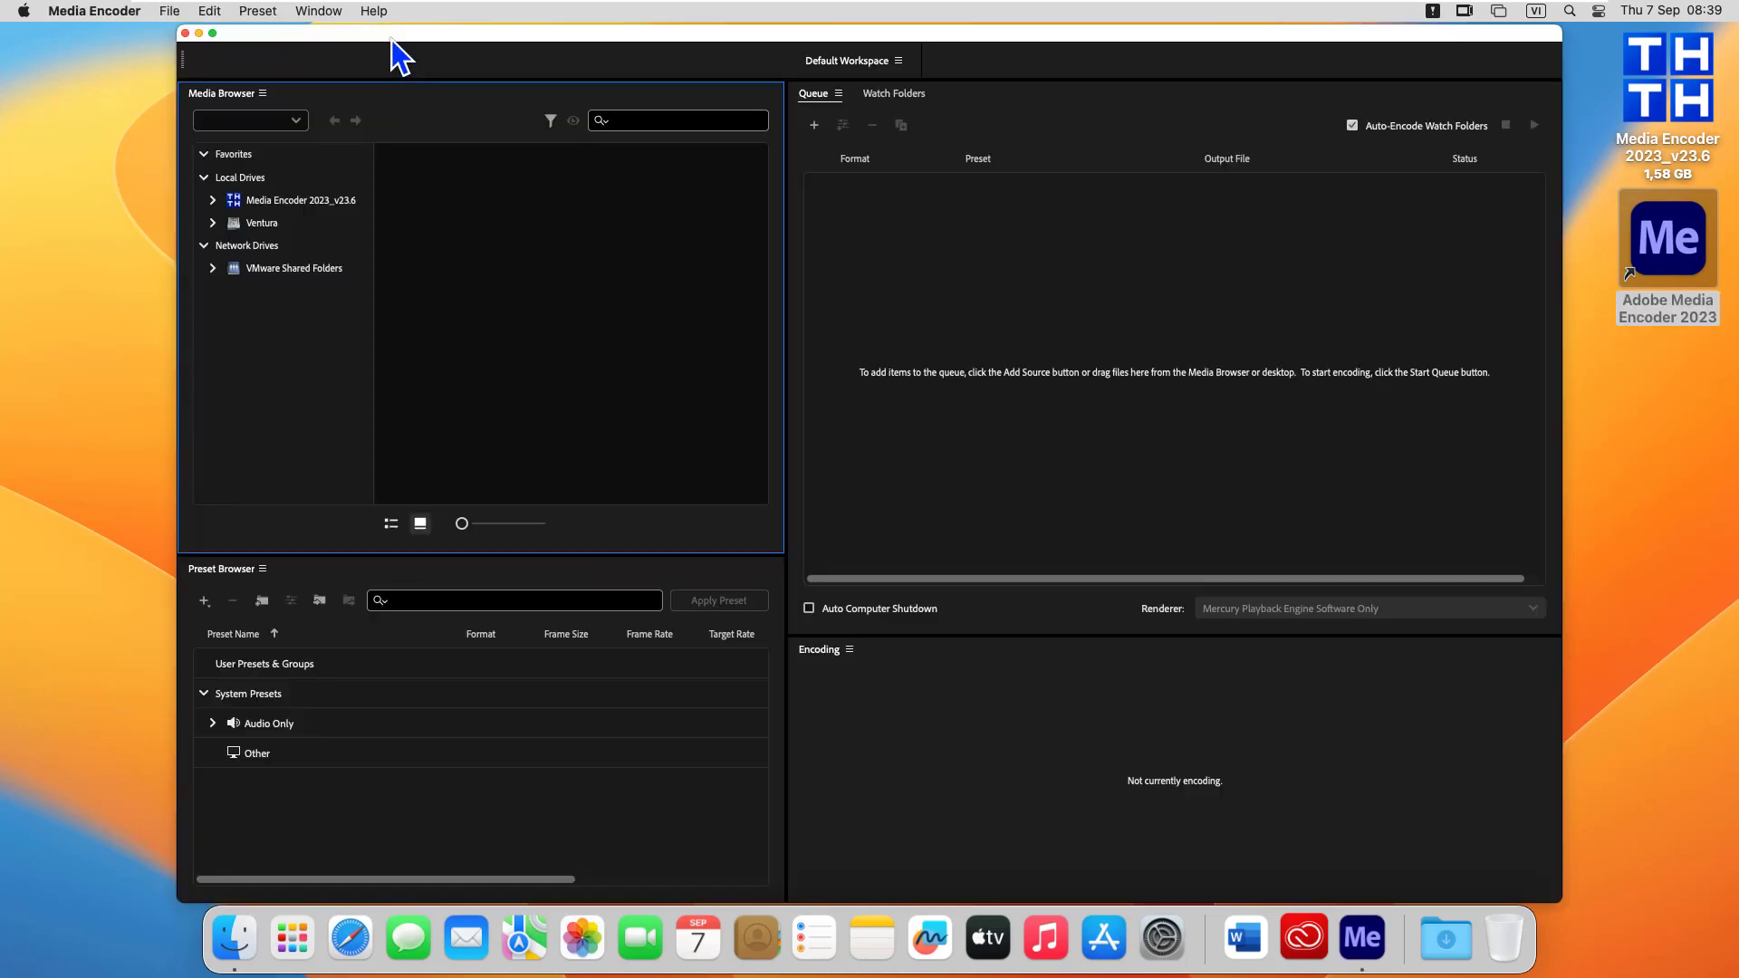
In the Media Browser, expand the Ventura drive and show its Applications folder contents.
left_click_drag(392, 40, 360, 39)
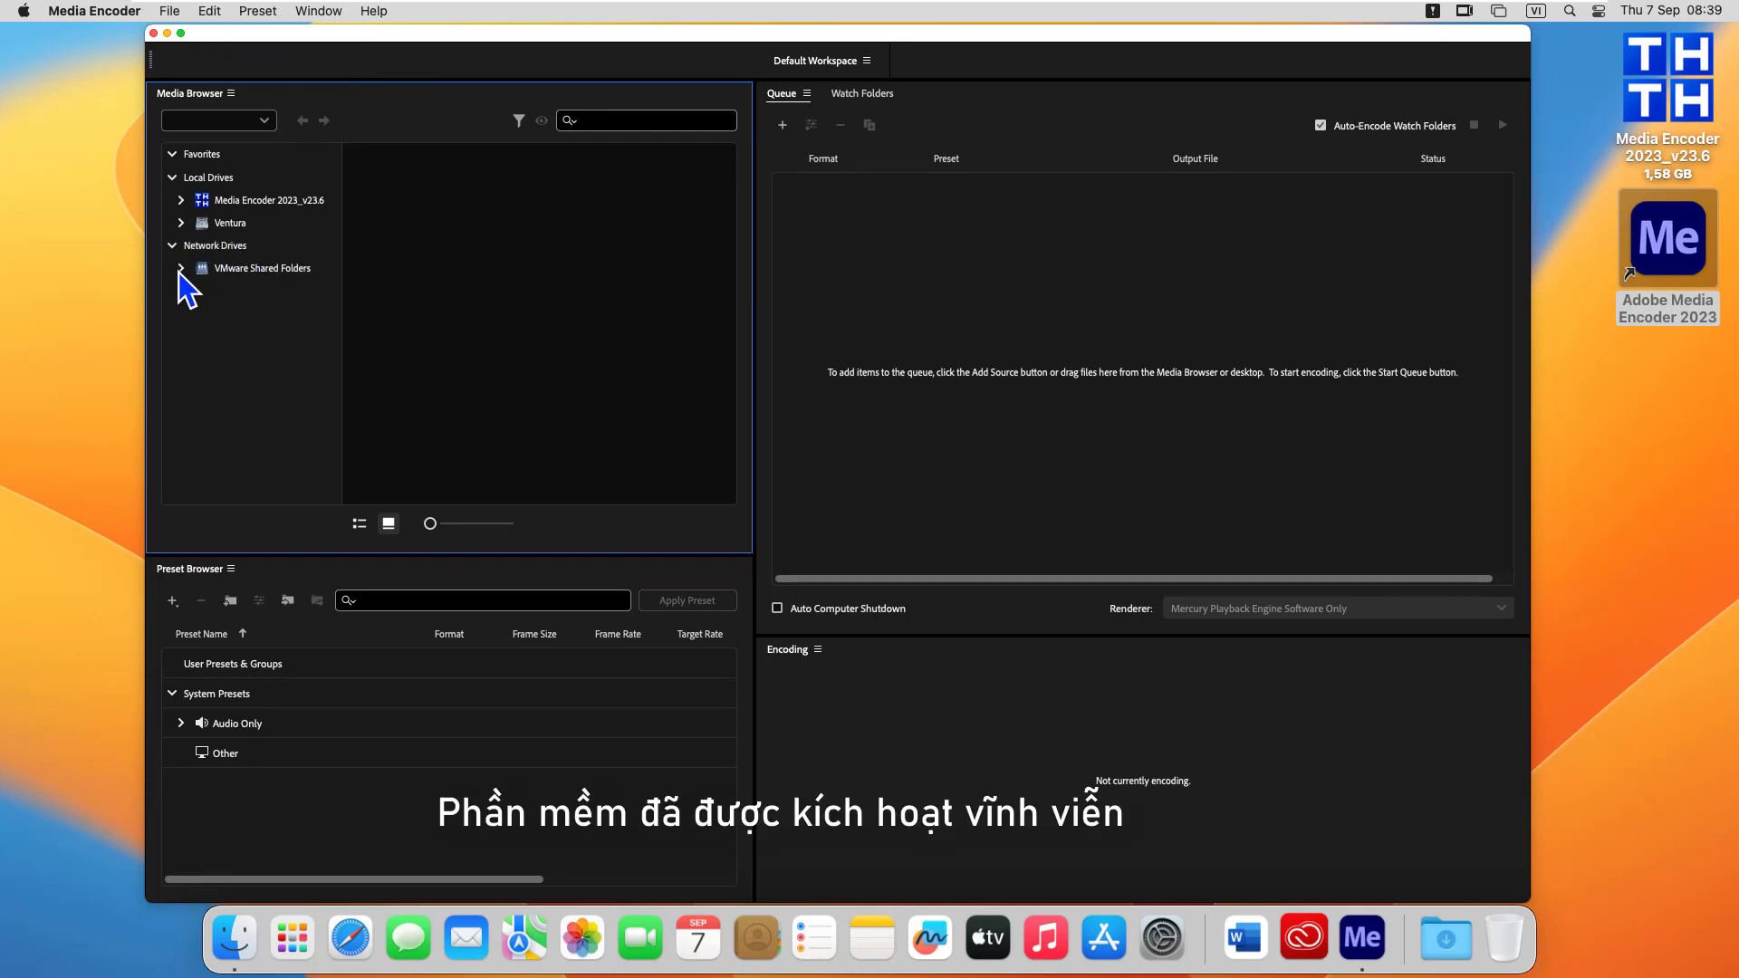
left_click(172, 247)
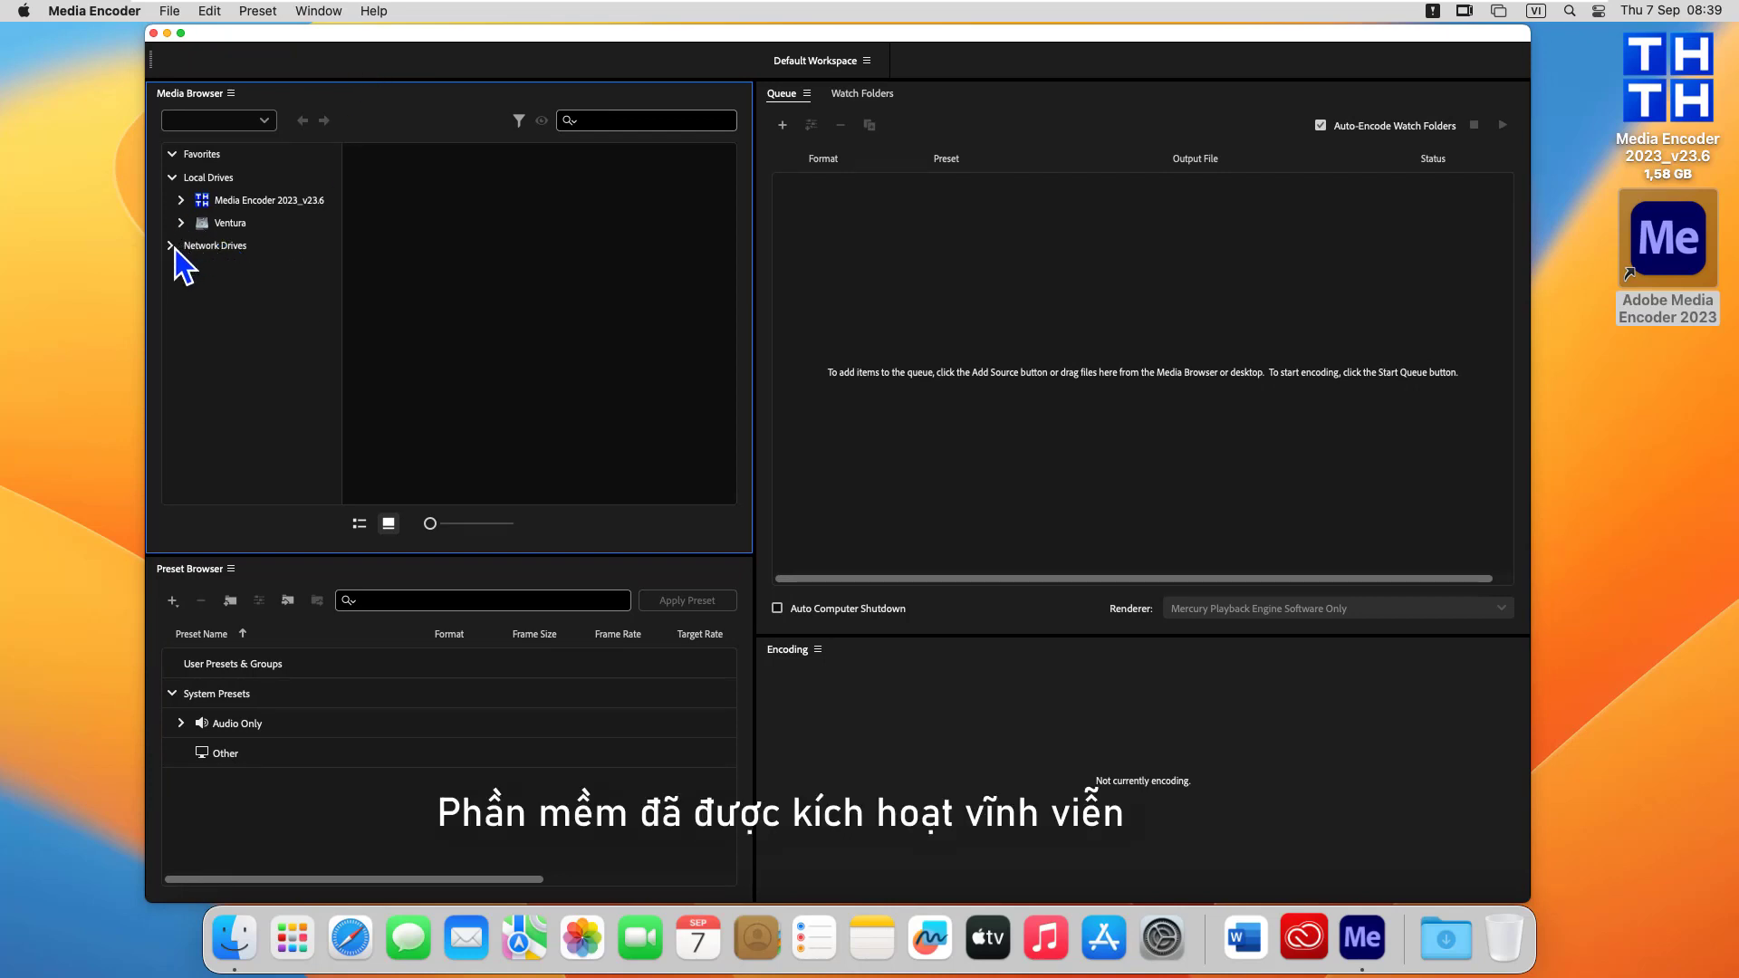
left_click(182, 200)
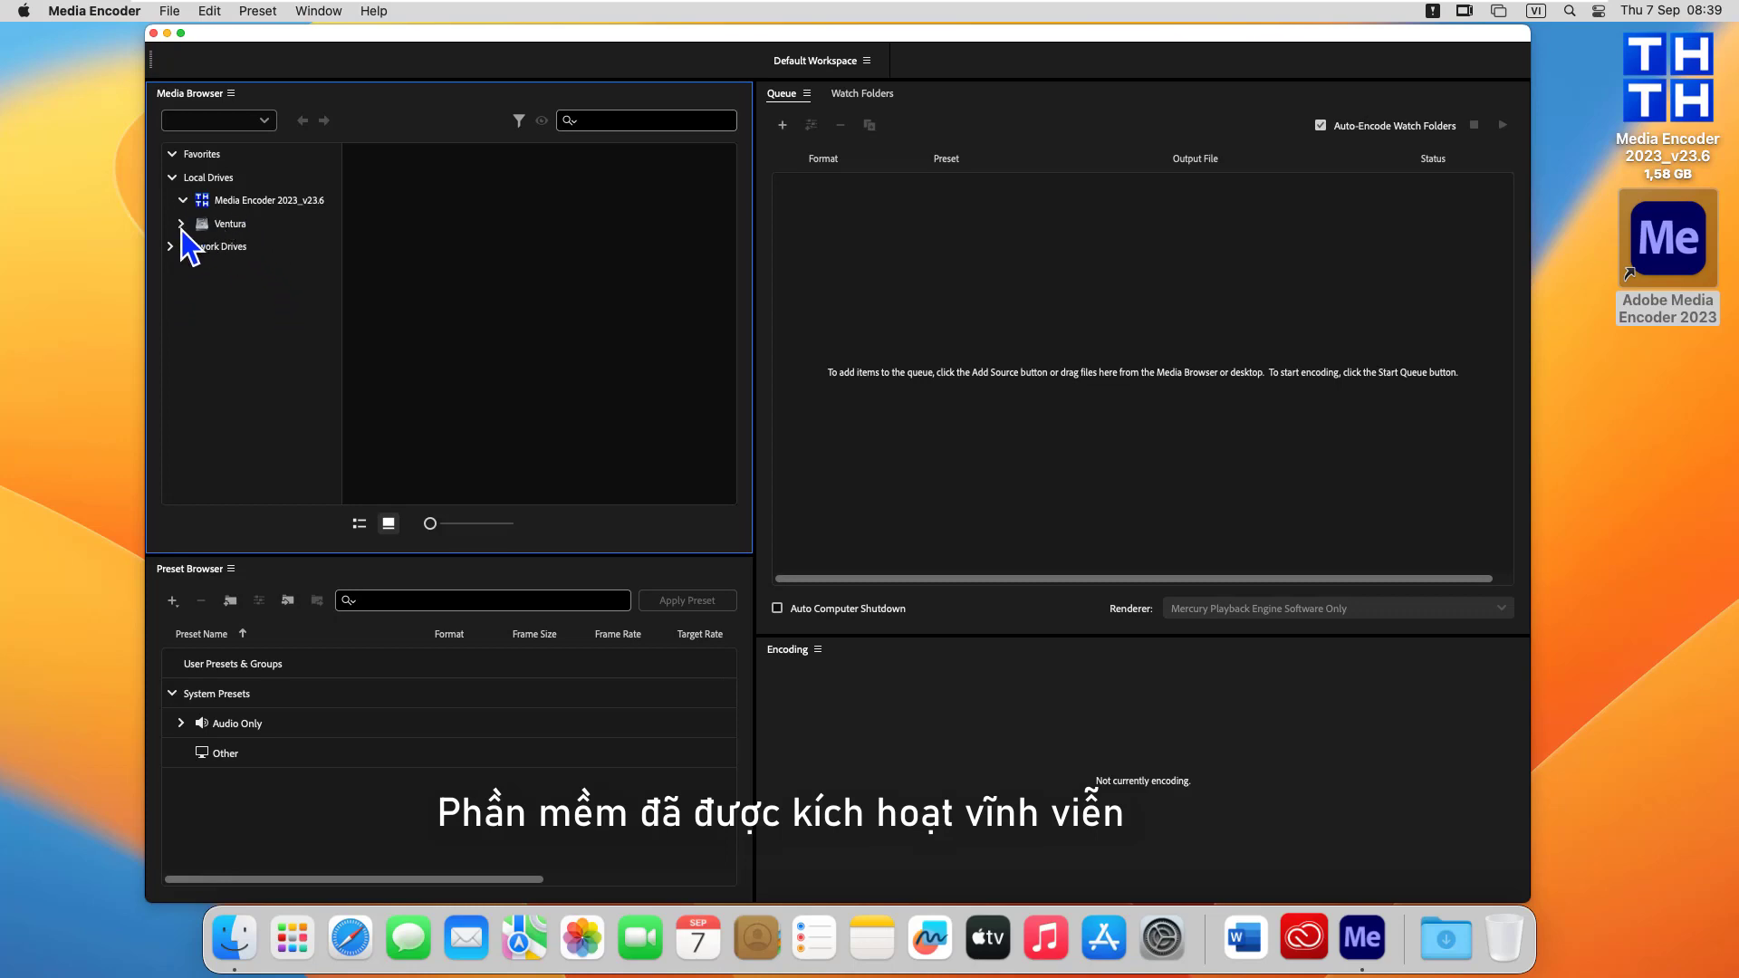
left_click(181, 224)
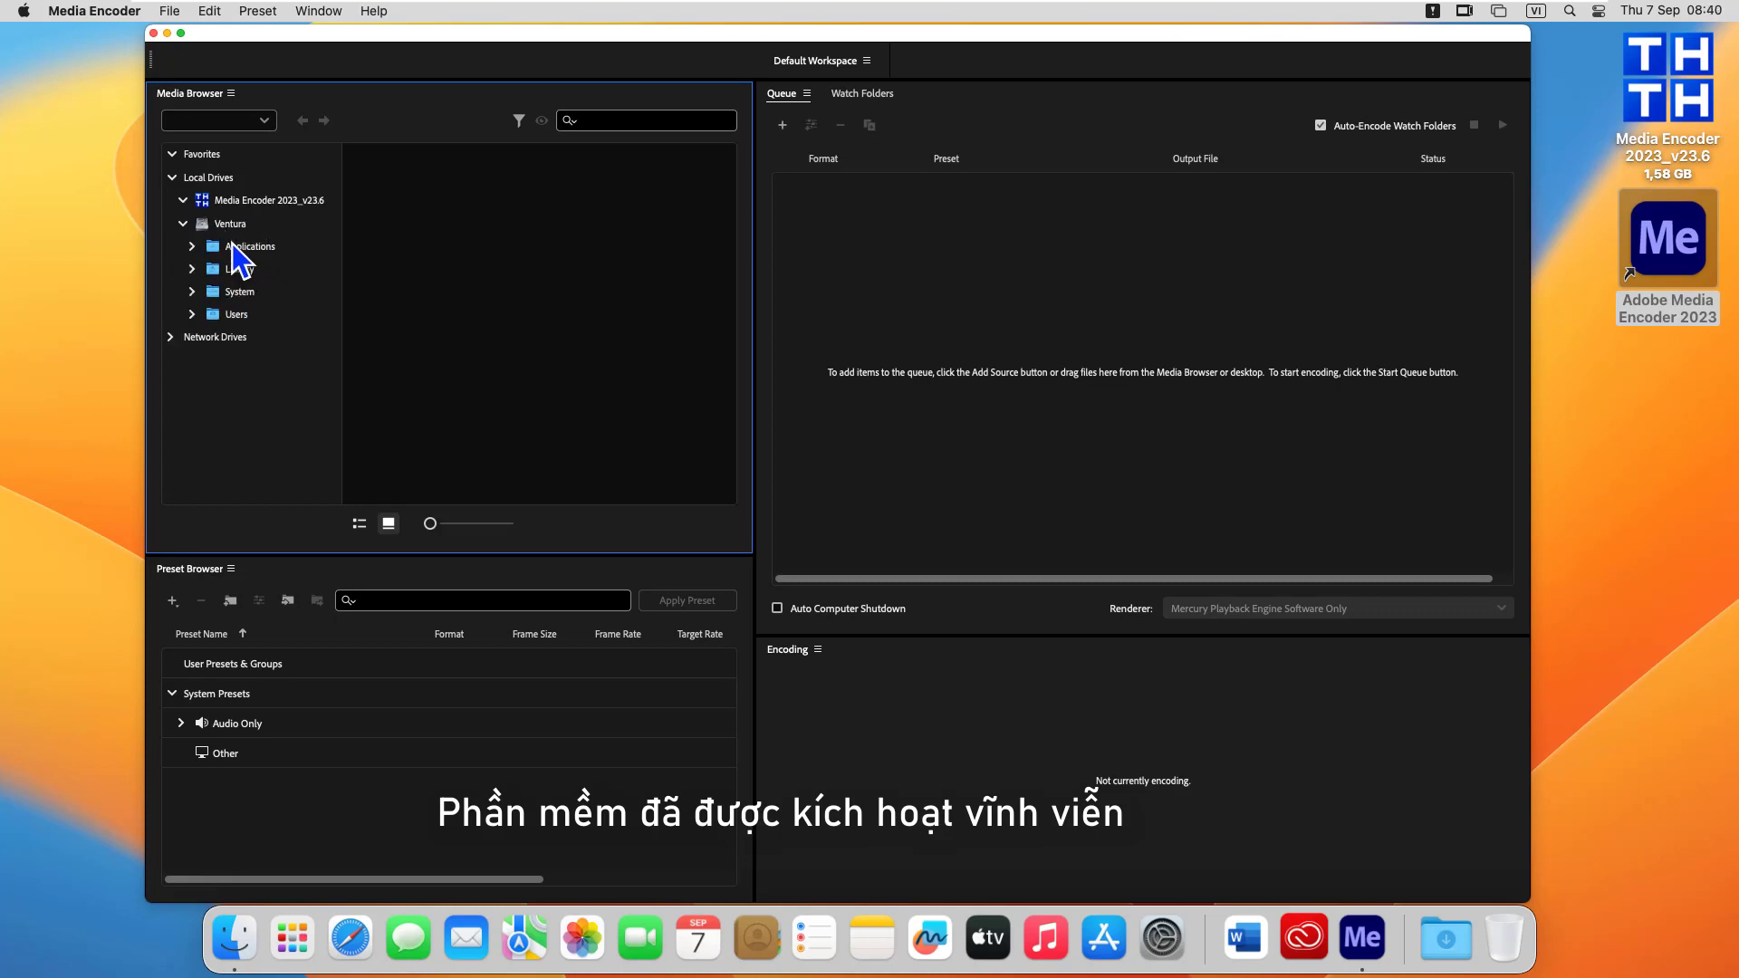
left_click(232, 245)
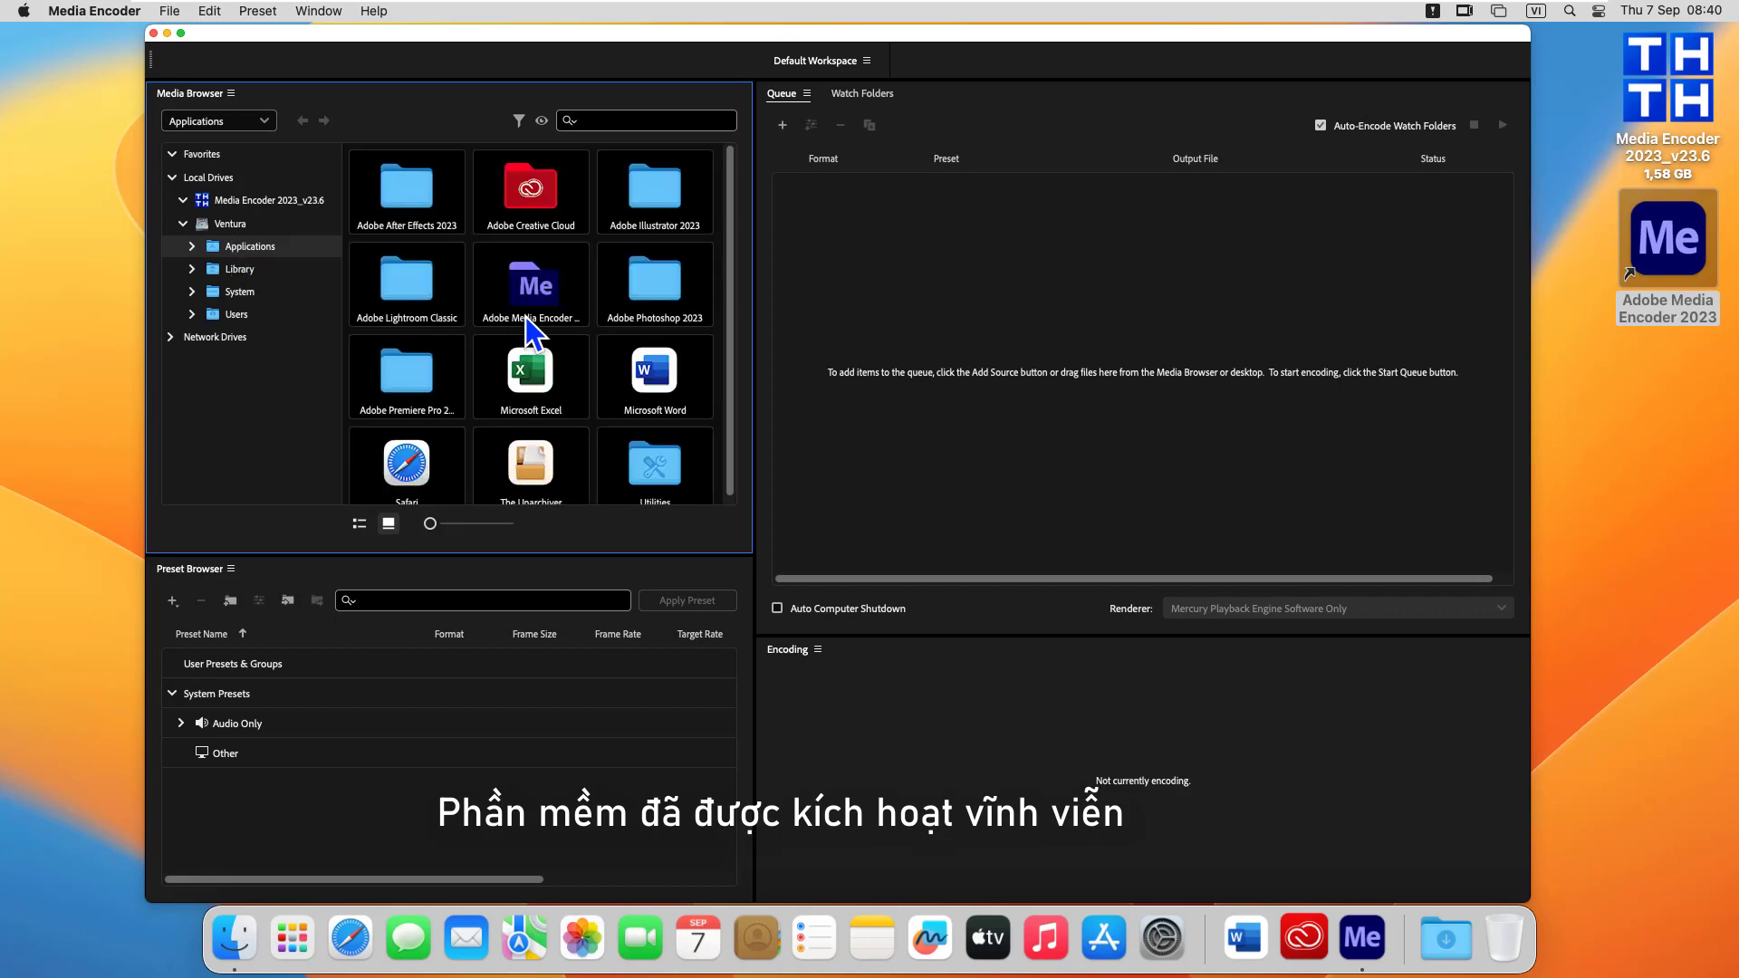
scroll(530, 323, "down", 1)
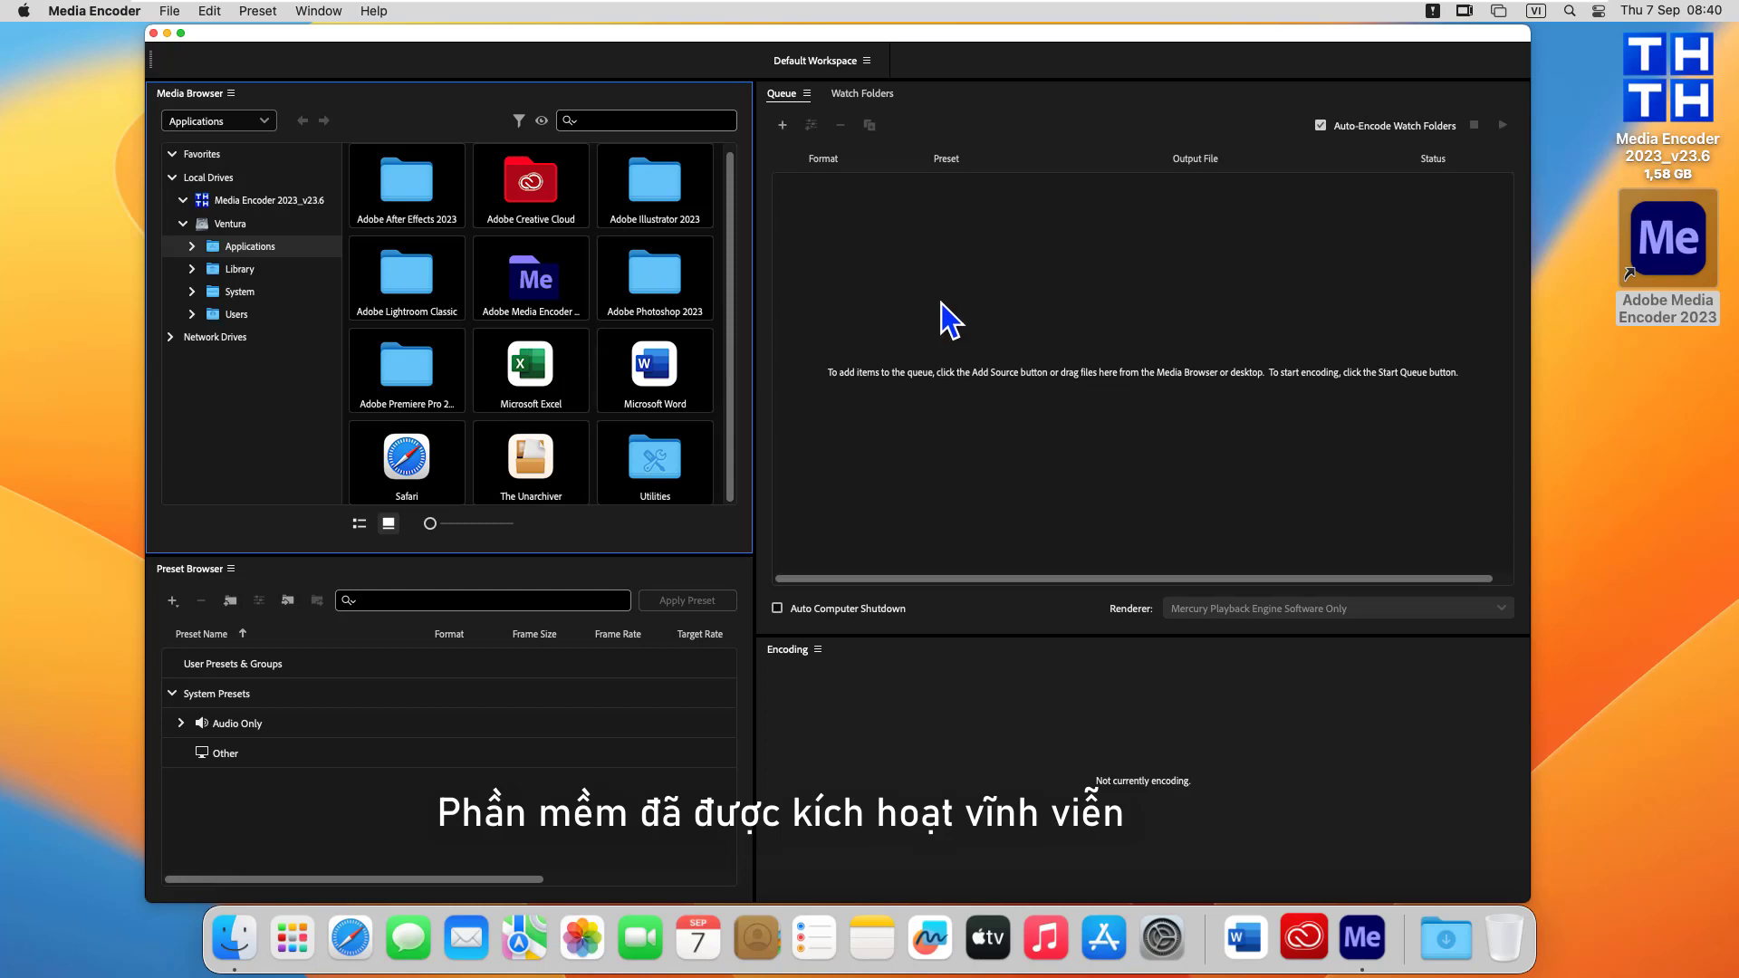
Check About Adobe Media Encoder shows version 23.6 (Build 62), then close the app window.
left_click(53, 15)
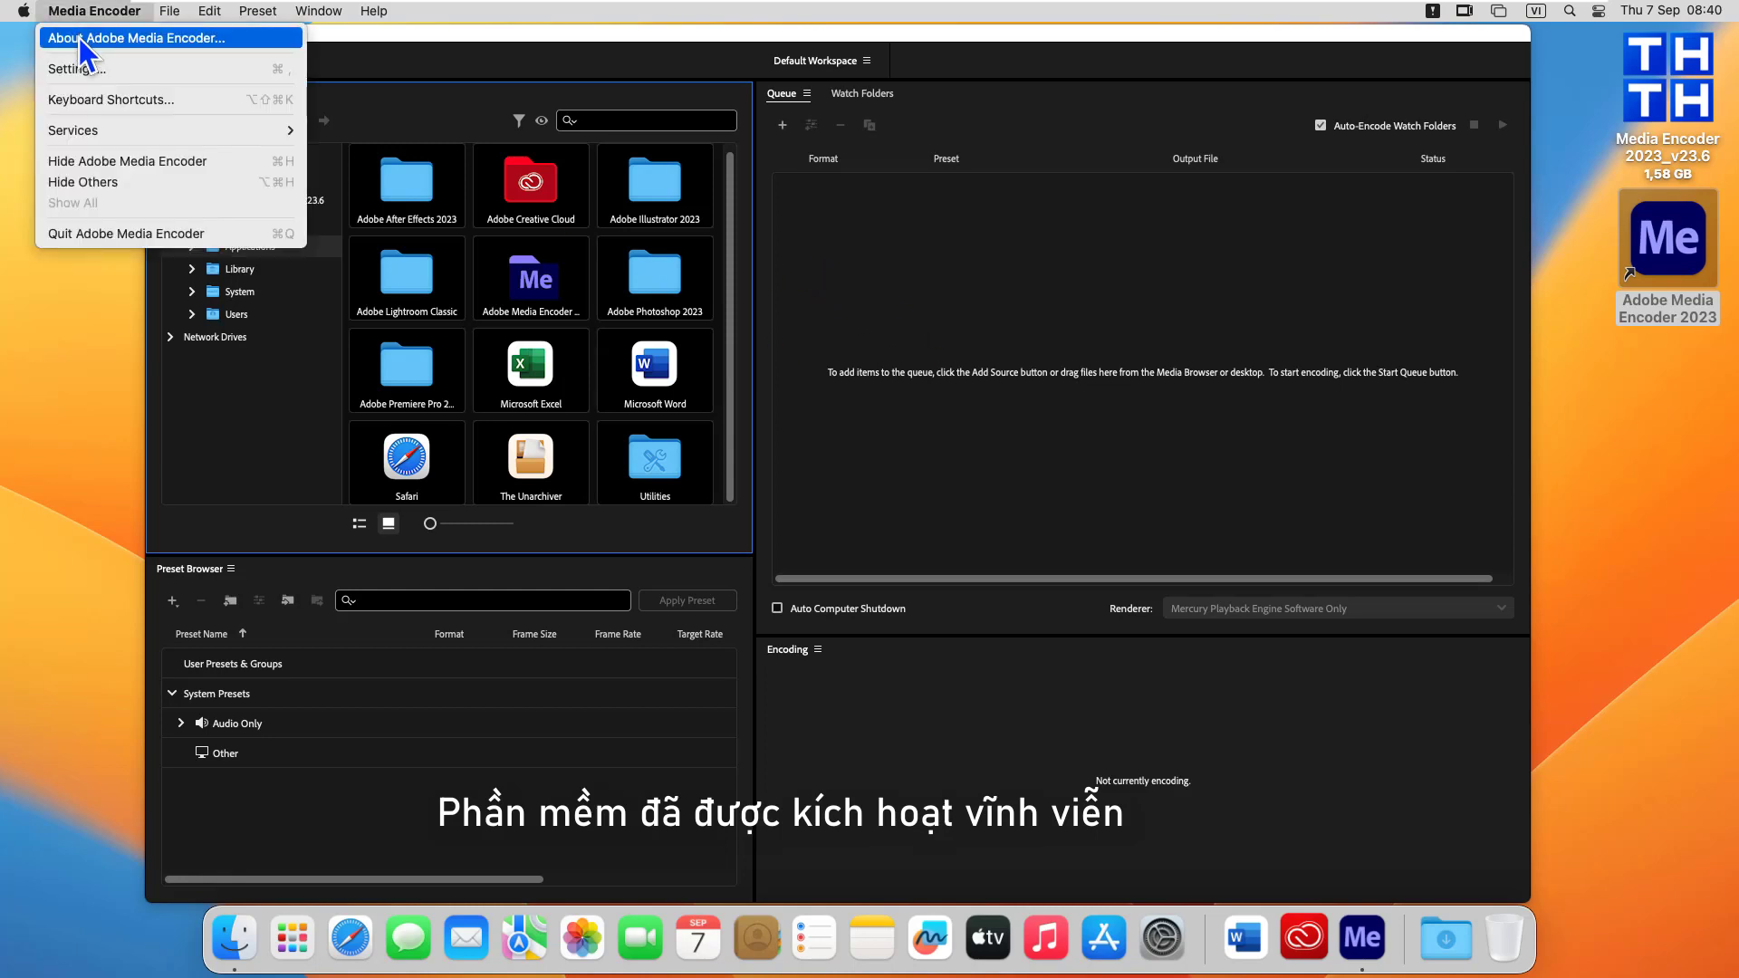
left_click(79, 38)
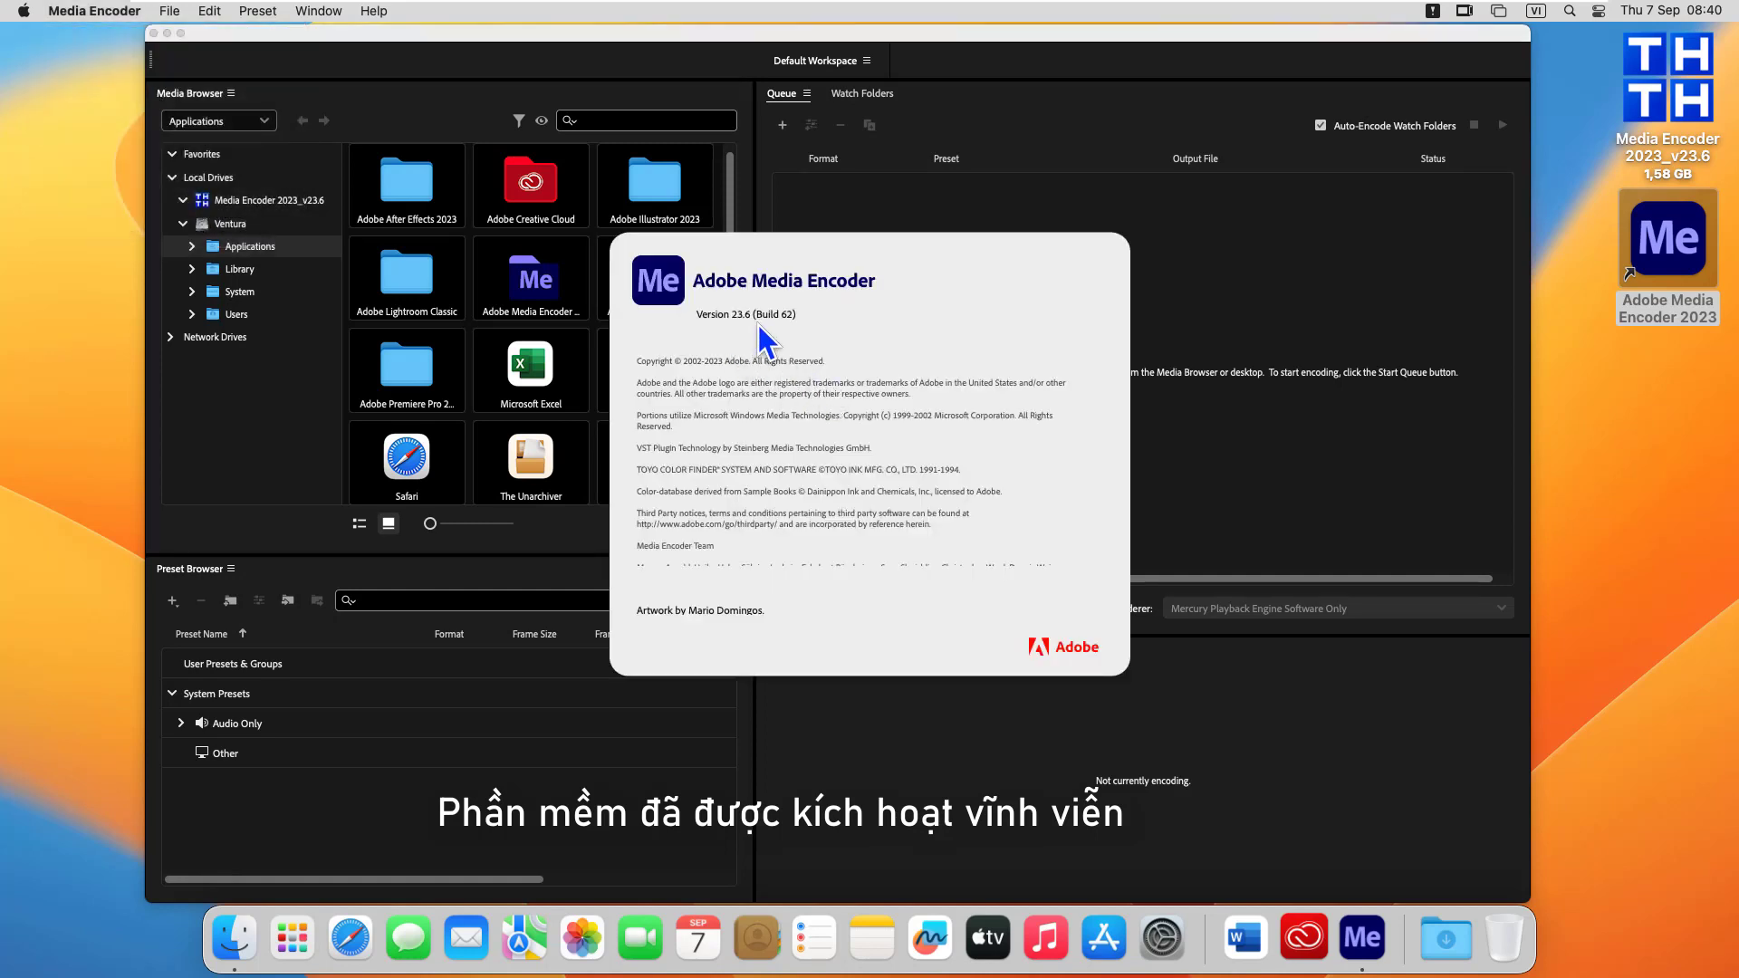
left_click(867, 339)
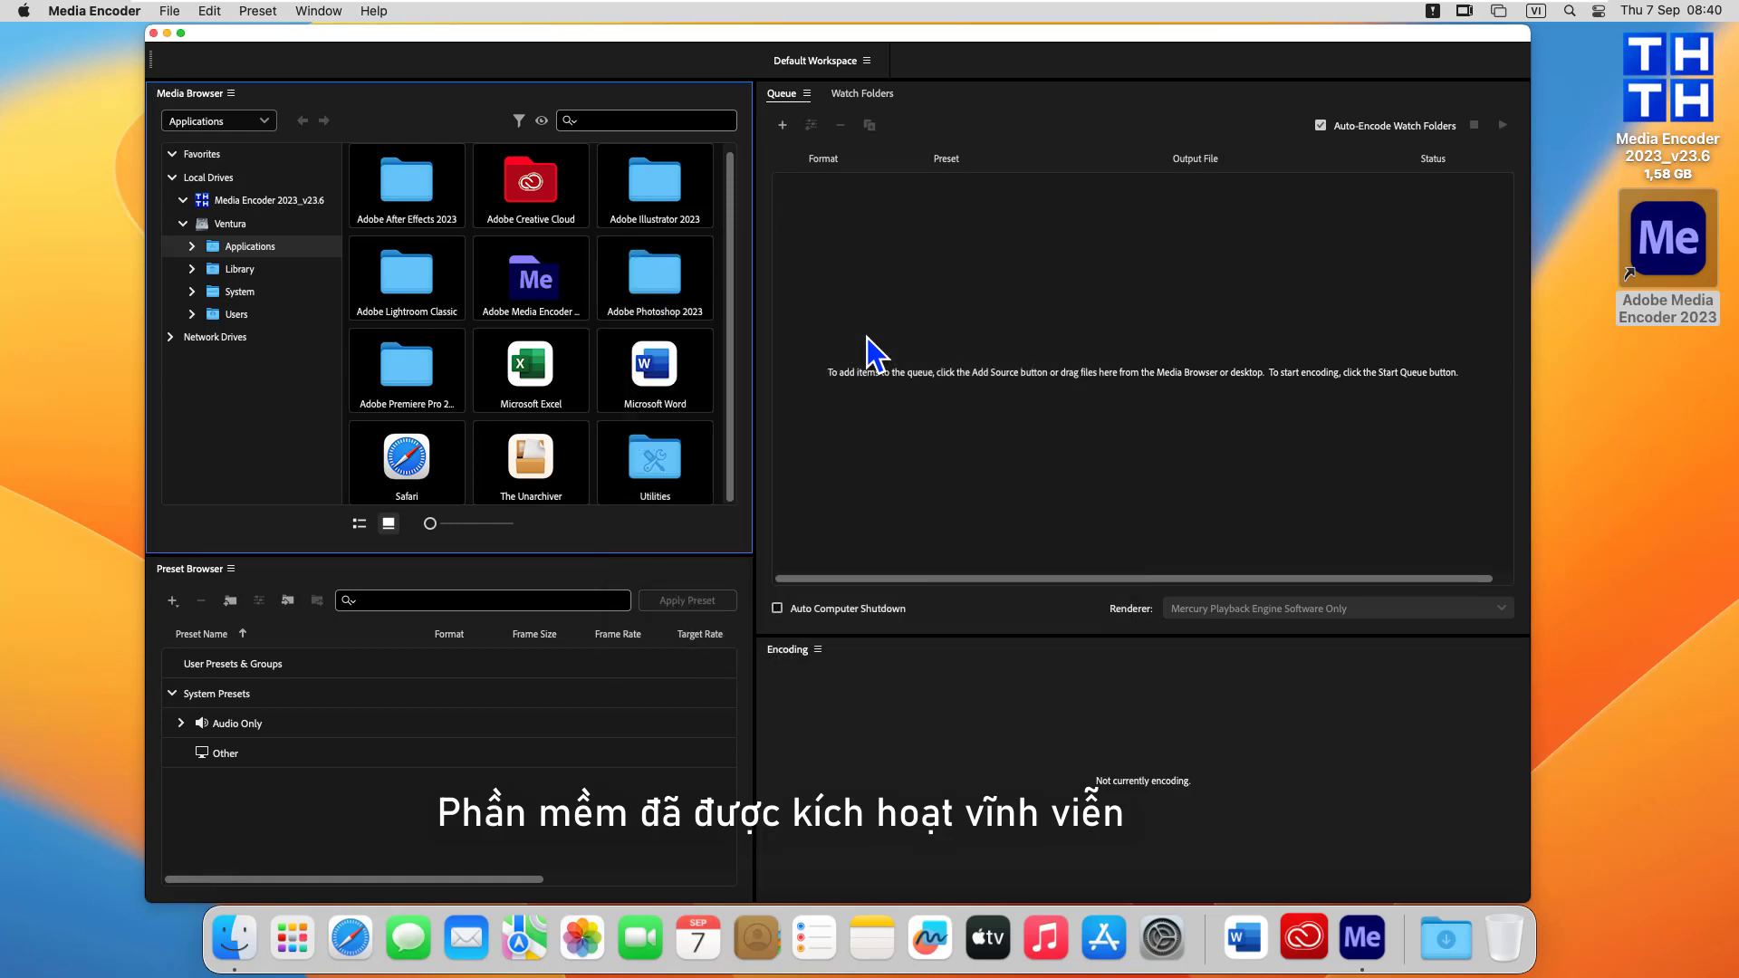
left_click(153, 34)
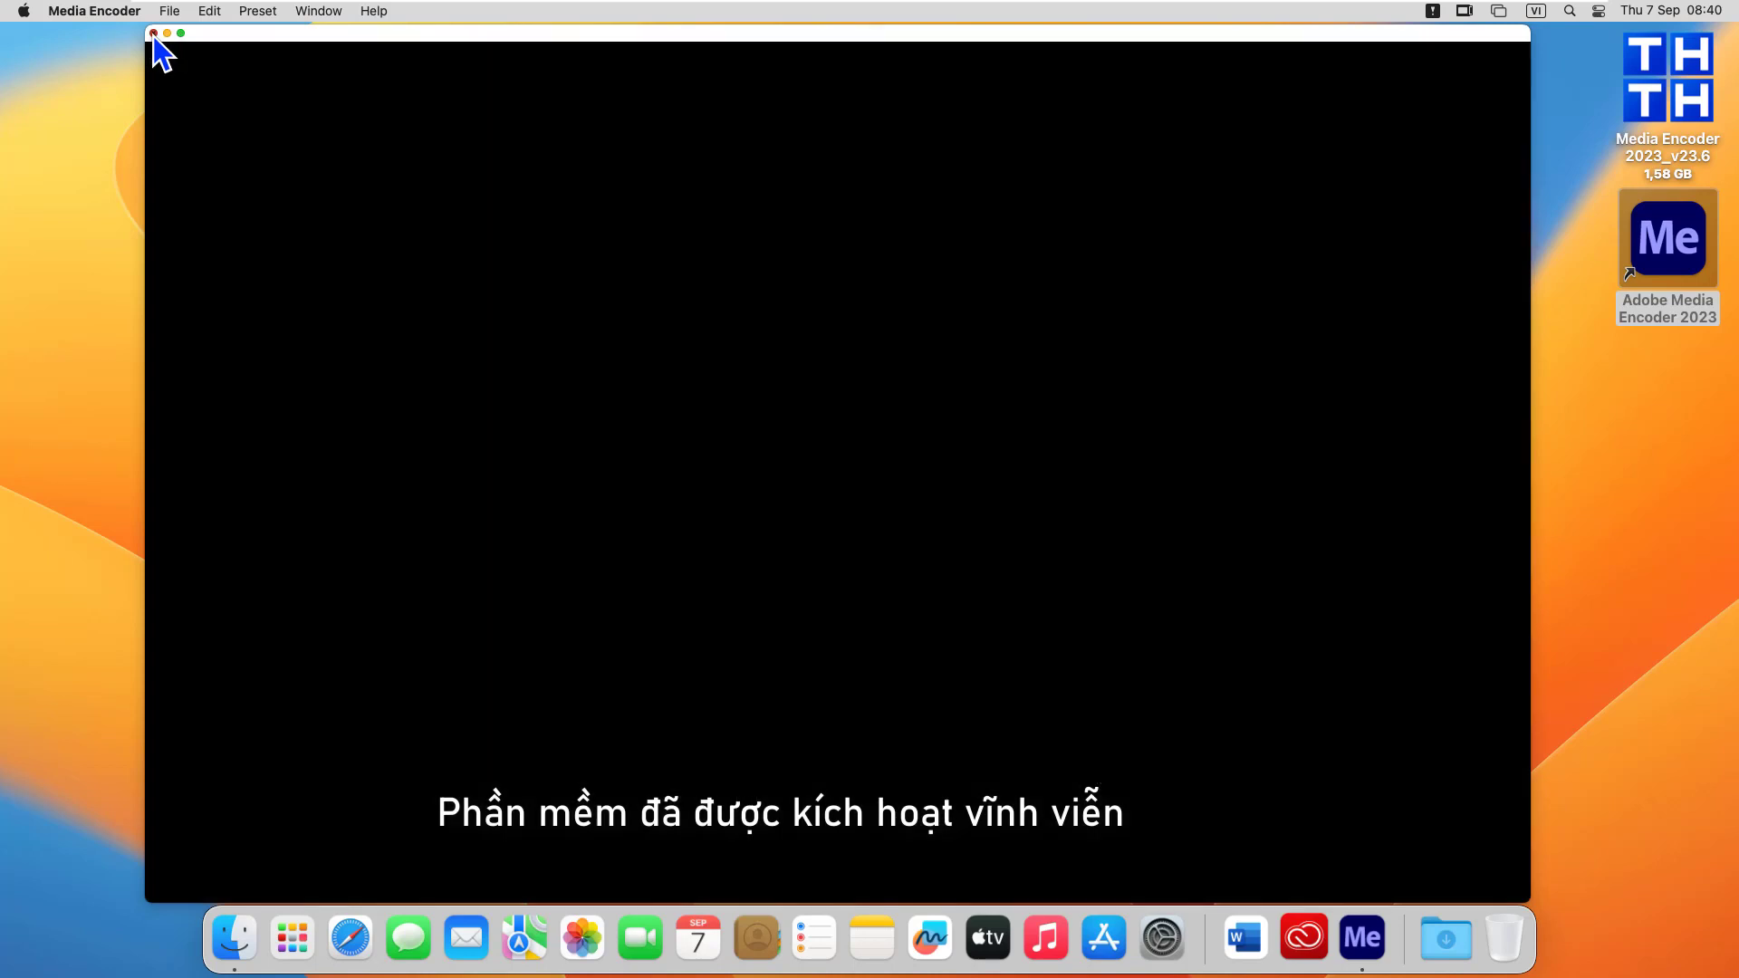
left_click(1262, 280)
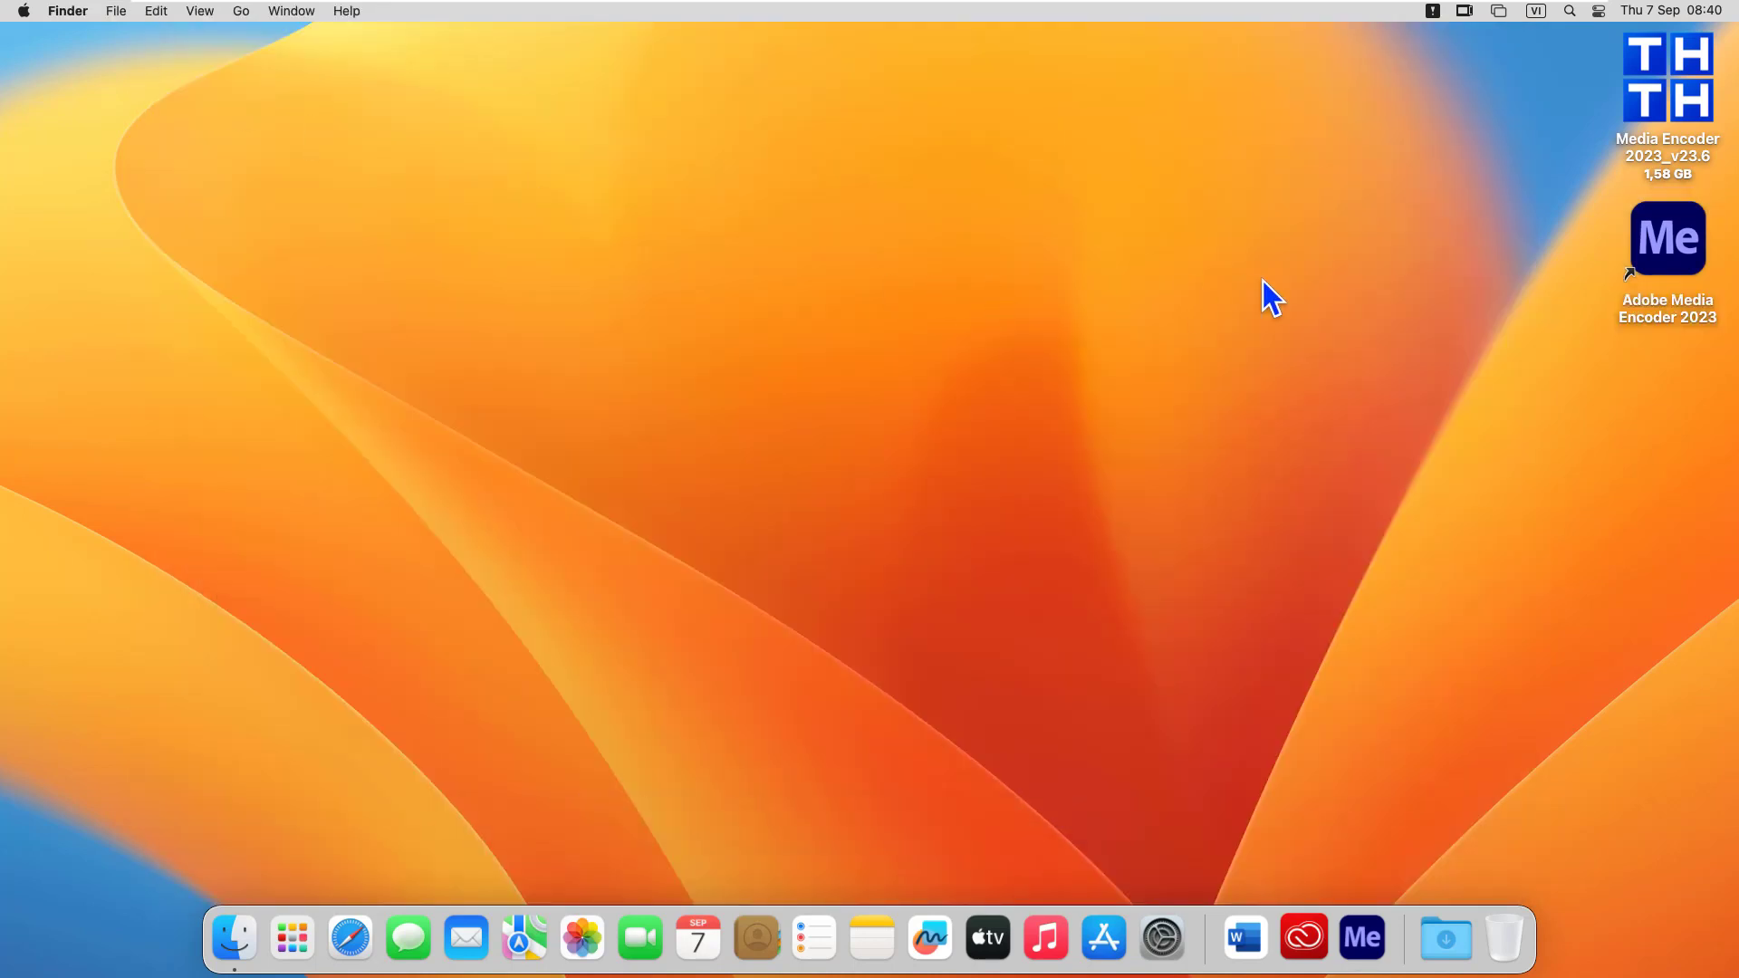